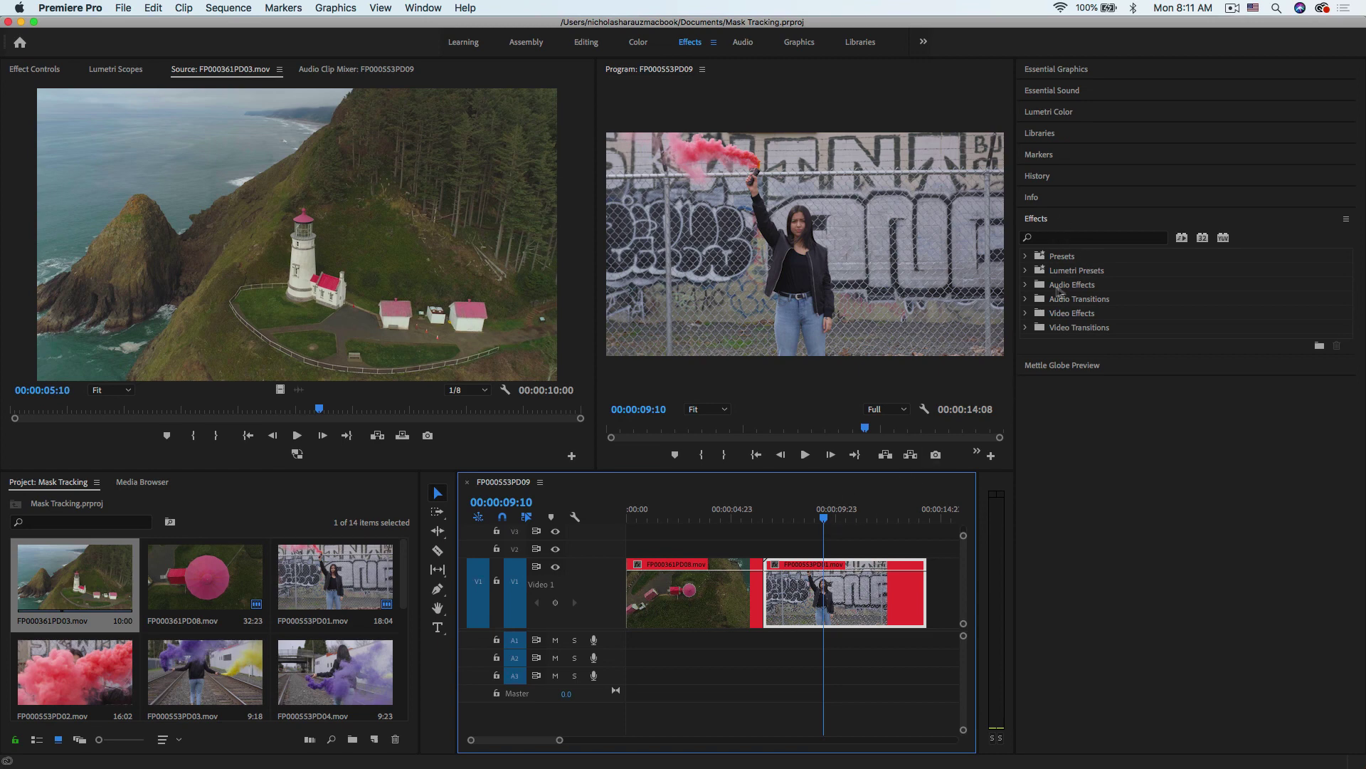
Apply Gaussian Blur from Blur & Sharpen to the second timeline clip.
{"action": "left_click", "coordinate": [1026, 313]}
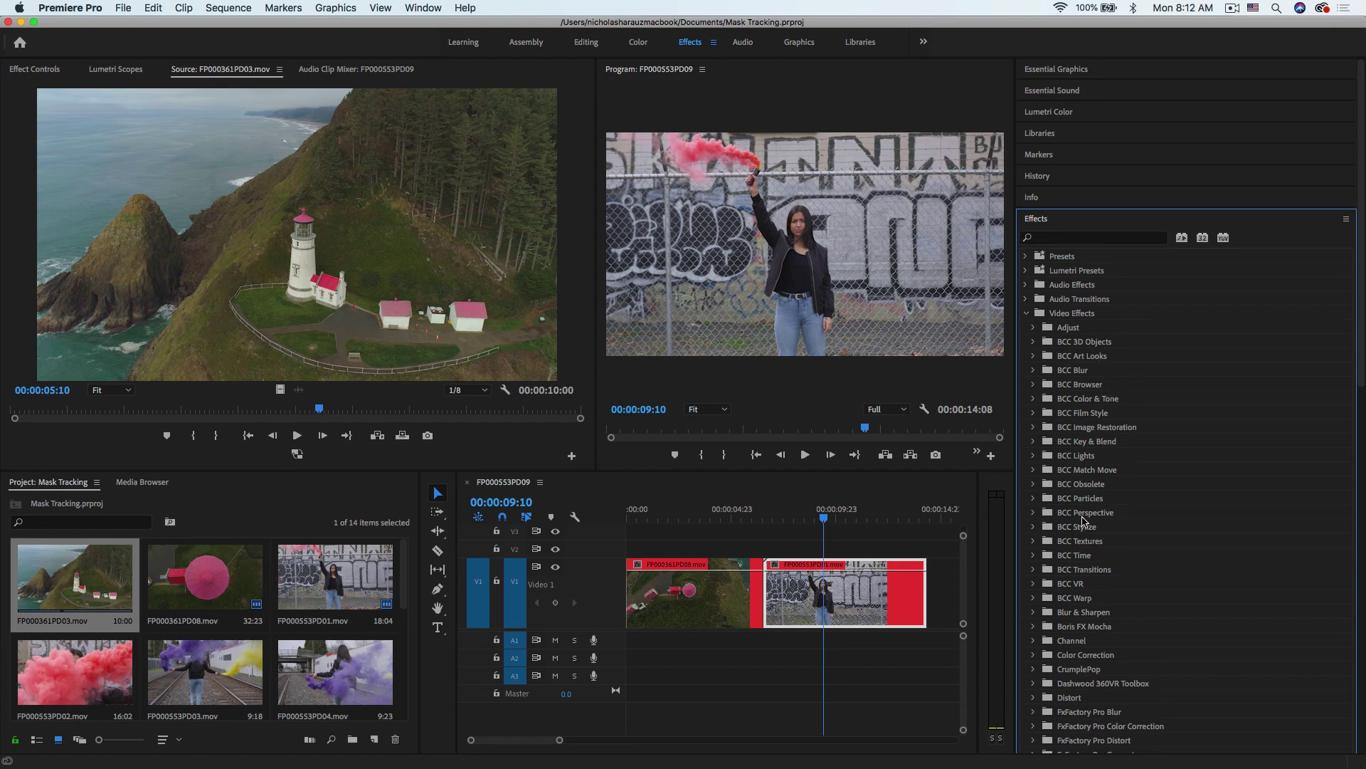
{"action": "scroll", "coordinate": [1085, 522], "scroll_direction": "down", "scroll_amount": 5}
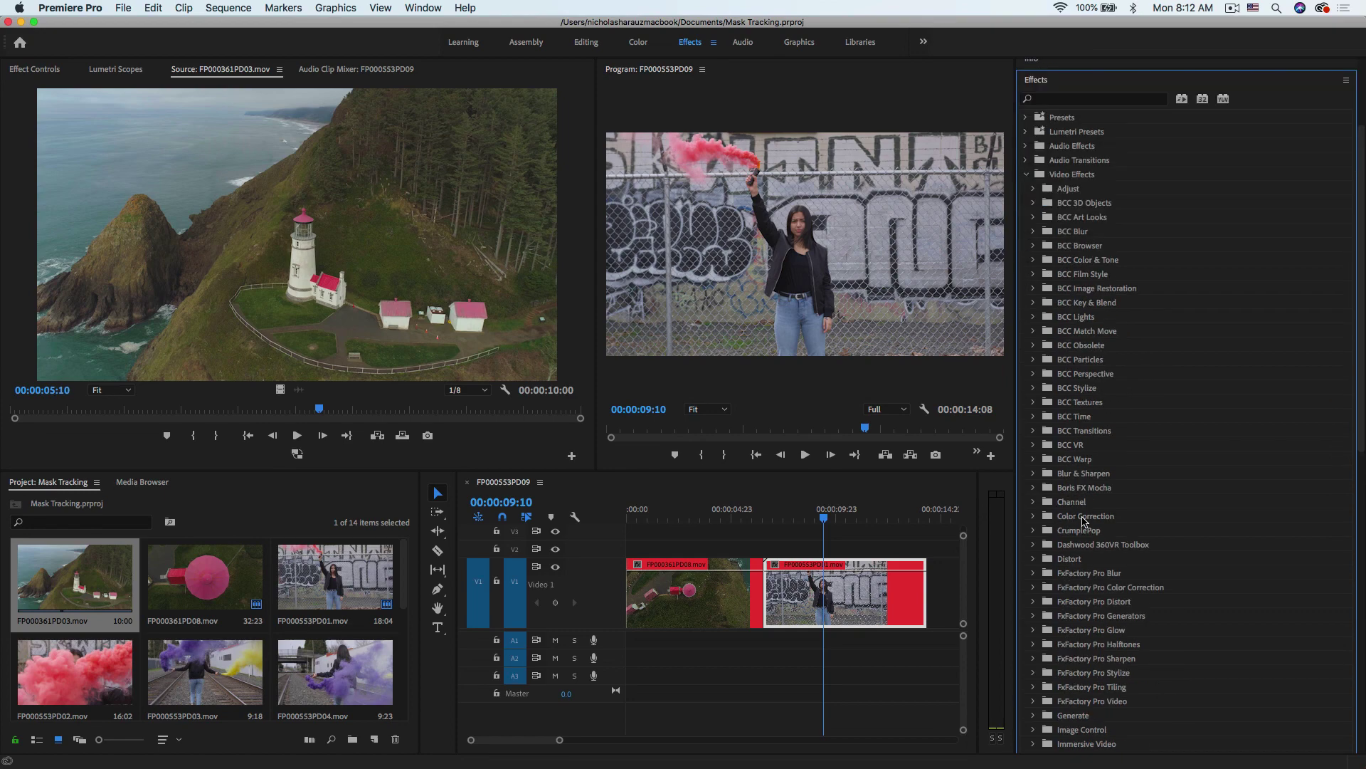
{"action": "left_click", "coordinate": [1034, 475]}
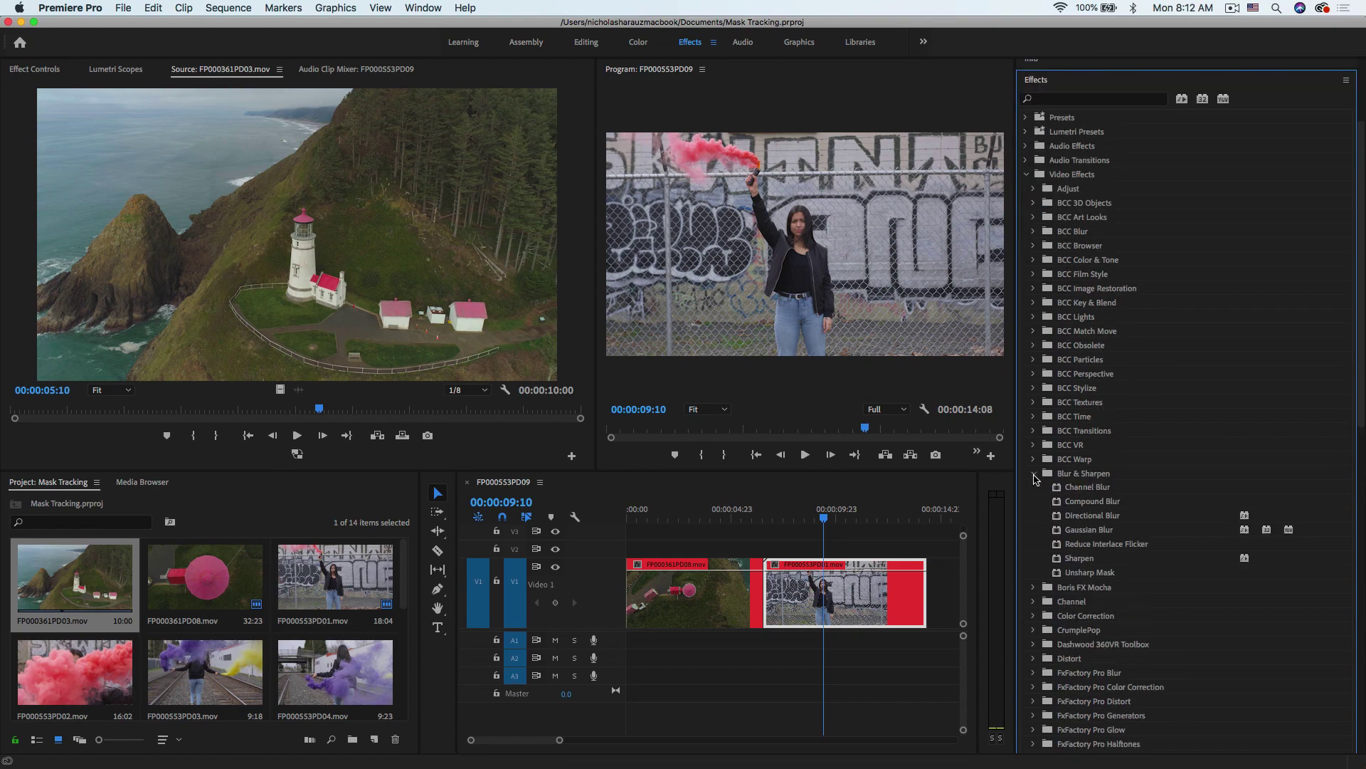
{"action": "left_click", "coordinate": [1059, 531]}
{"action": "left_click_drag", "start_coordinate": [1058, 531], "coordinate": [827, 605]}
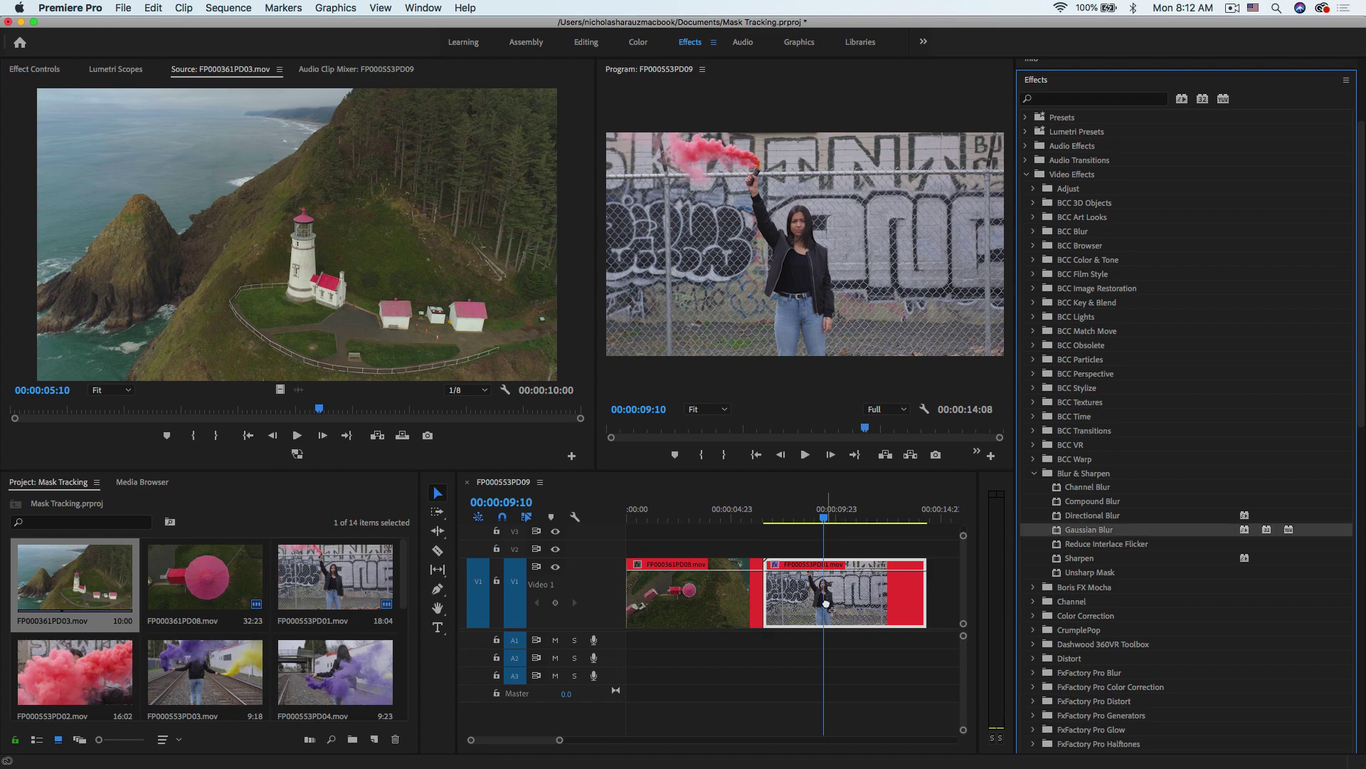
{"action": "left_click", "coordinate": [827, 605]}
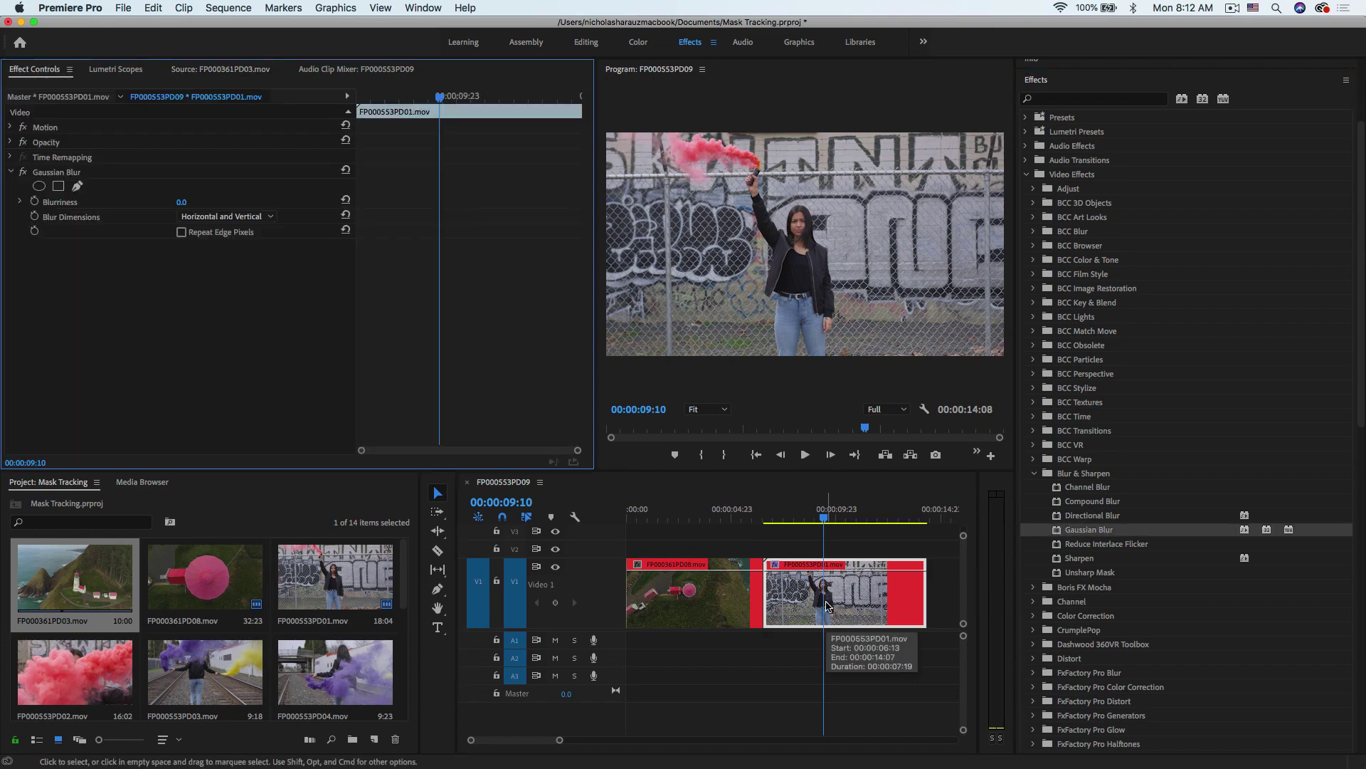
Set Blurriness to 30 and return the playhead to the clip's first frame.
{"action": "left_click", "coordinate": [195, 200]}
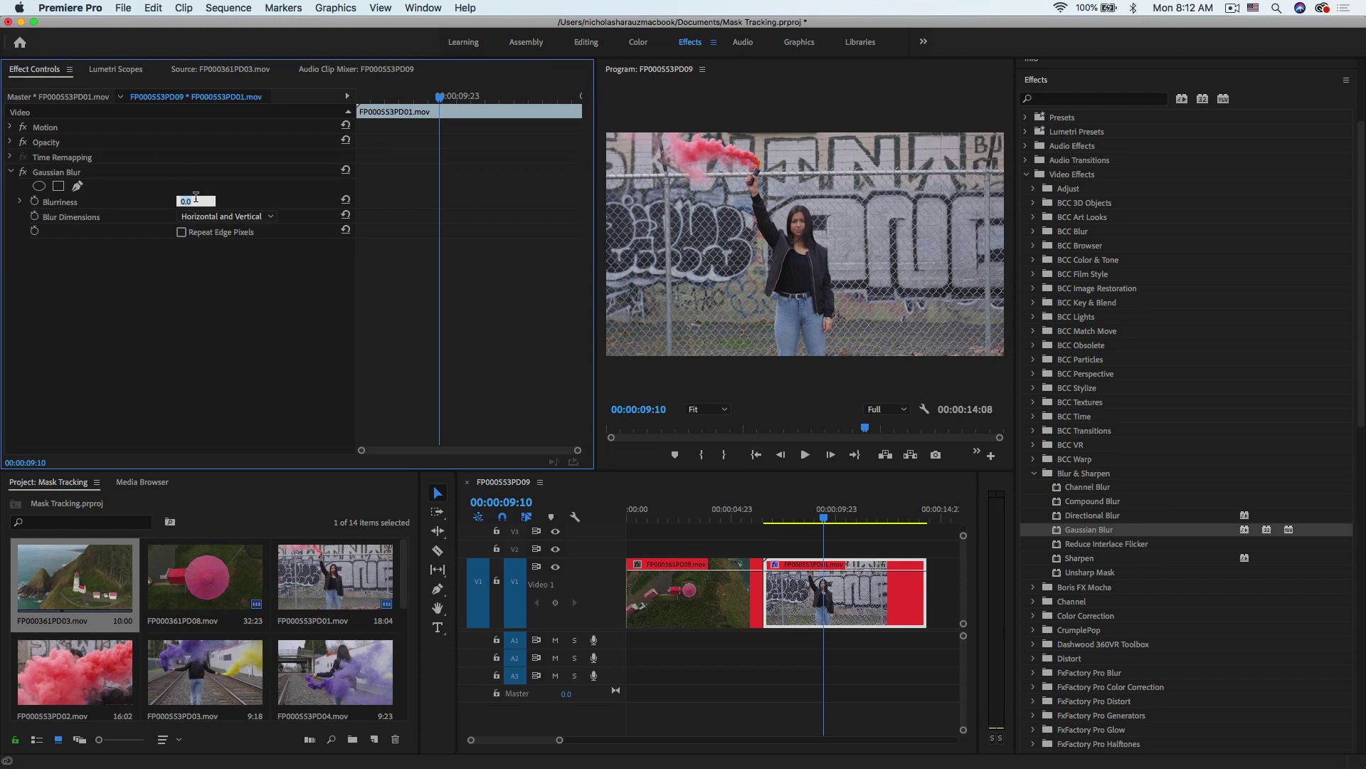
{"action": "type", "text": "30"}
{"action": "key", "text": "Return"}
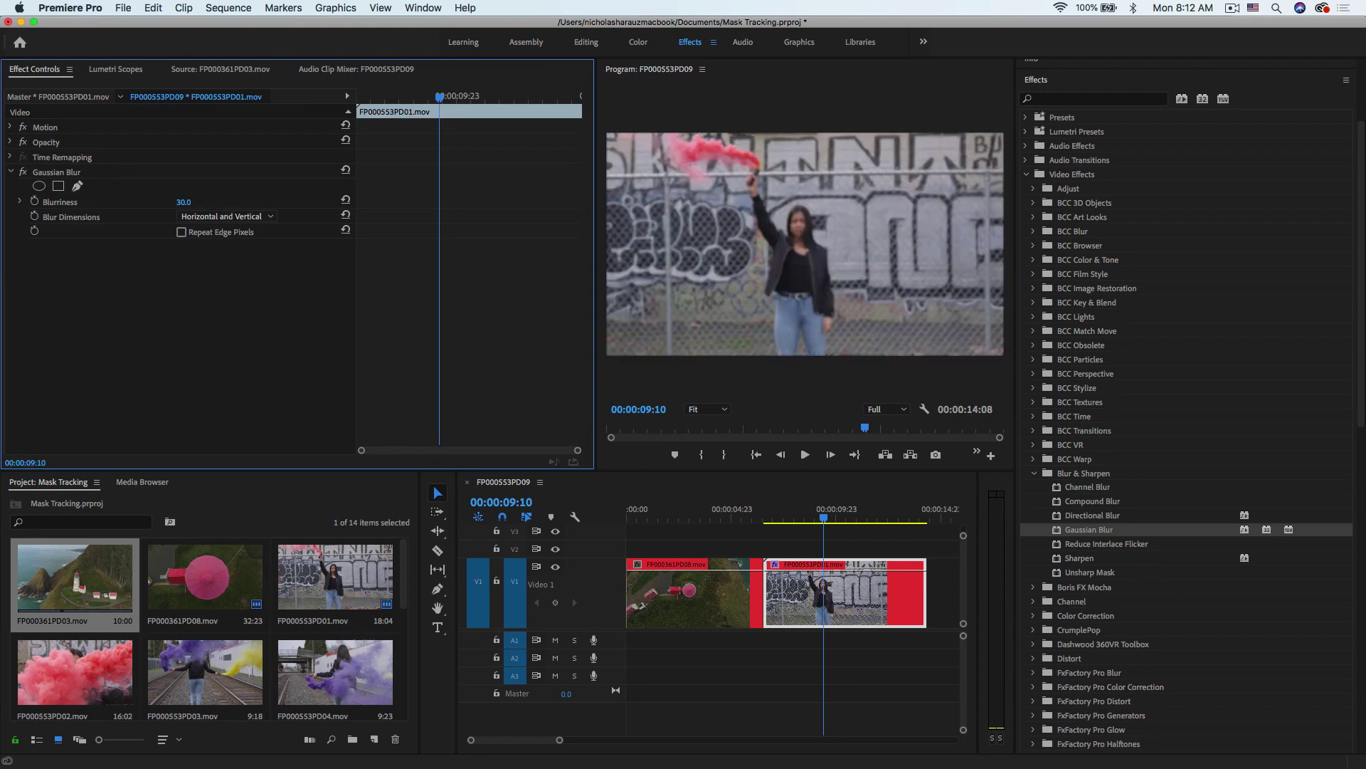
{"action": "left_click", "coordinate": [824, 518]}
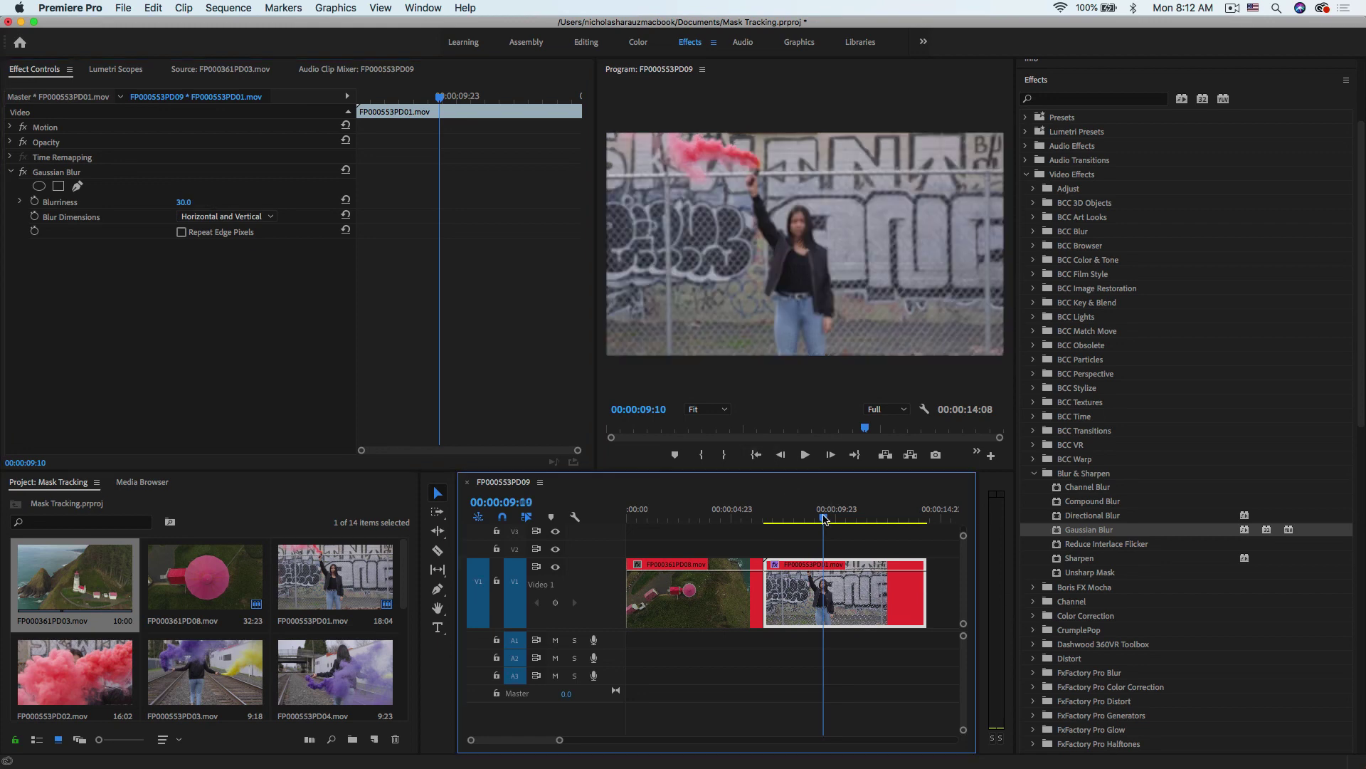
{"action": "key", "text": "Left"}
{"action": "key", "text": "Up"}
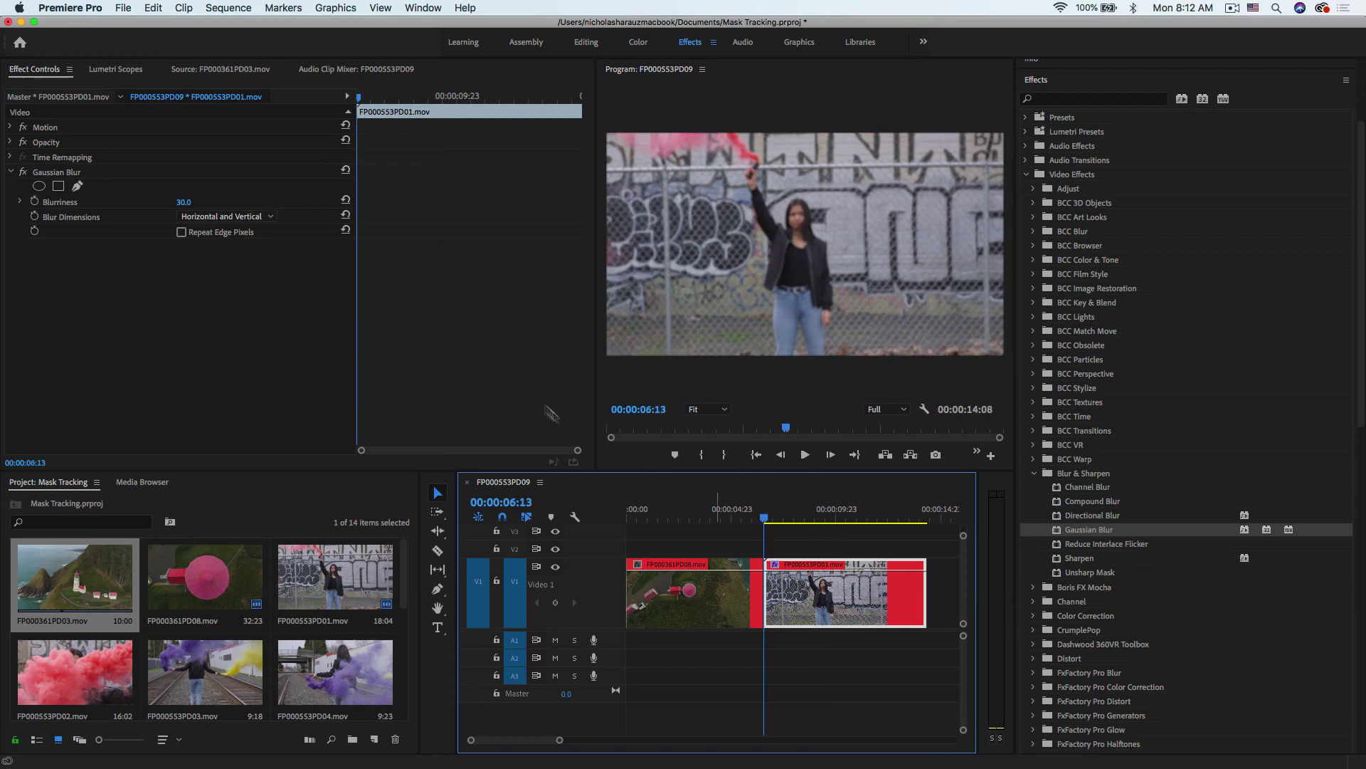
Add an ellipse mask to Gaussian Blur and fit its top, sides and bottom tightly around the face.
{"action": "left_click", "coordinate": [51, 173]}
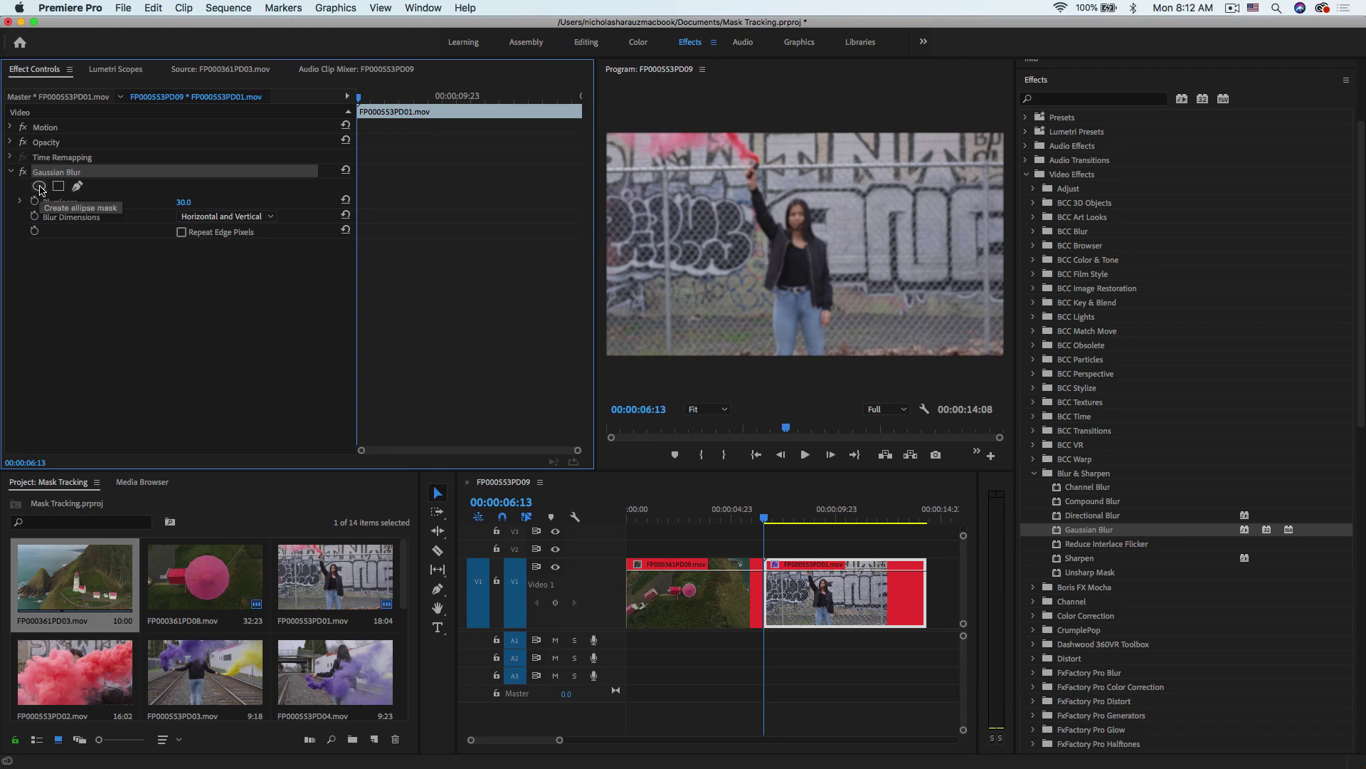
{"action": "left_click", "coordinate": [40, 187]}
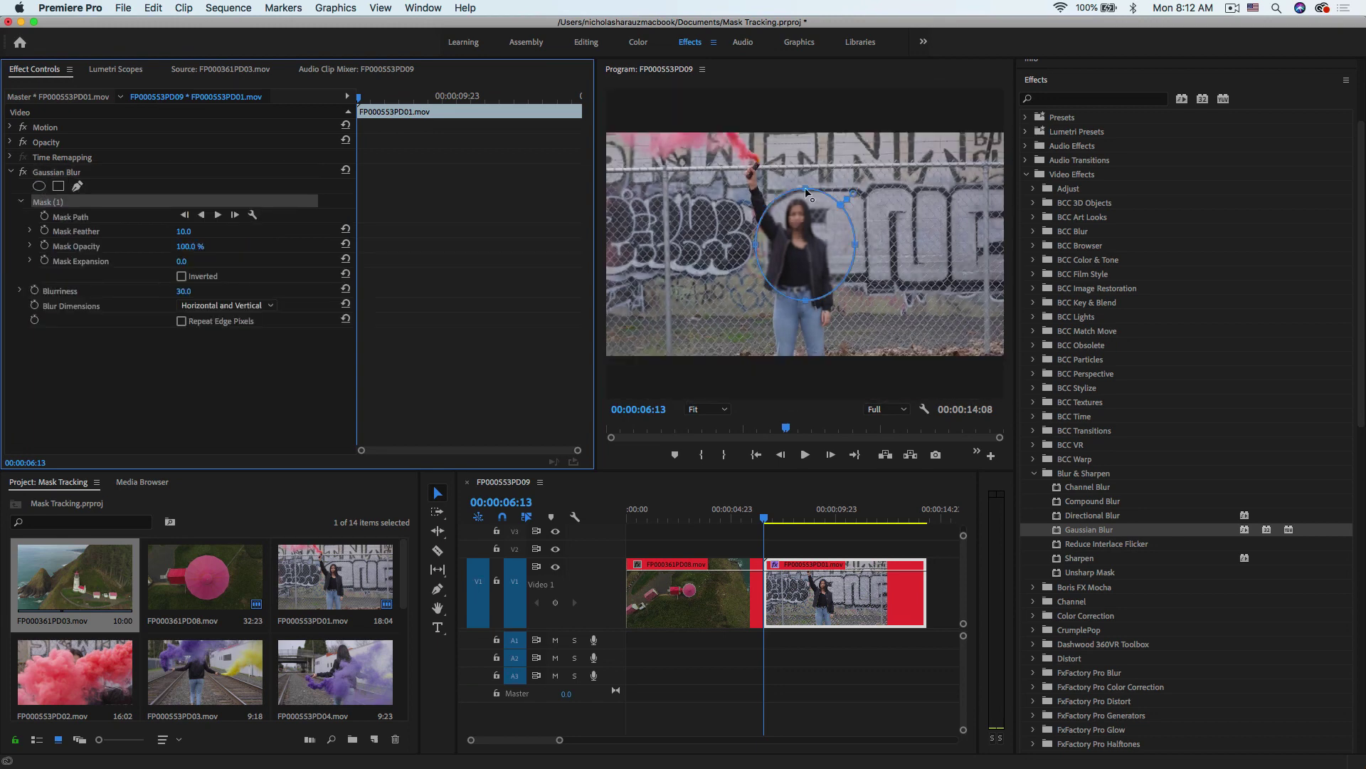
{"action": "left_click_drag", "start_coordinate": [806, 189], "coordinate": [802, 206]}
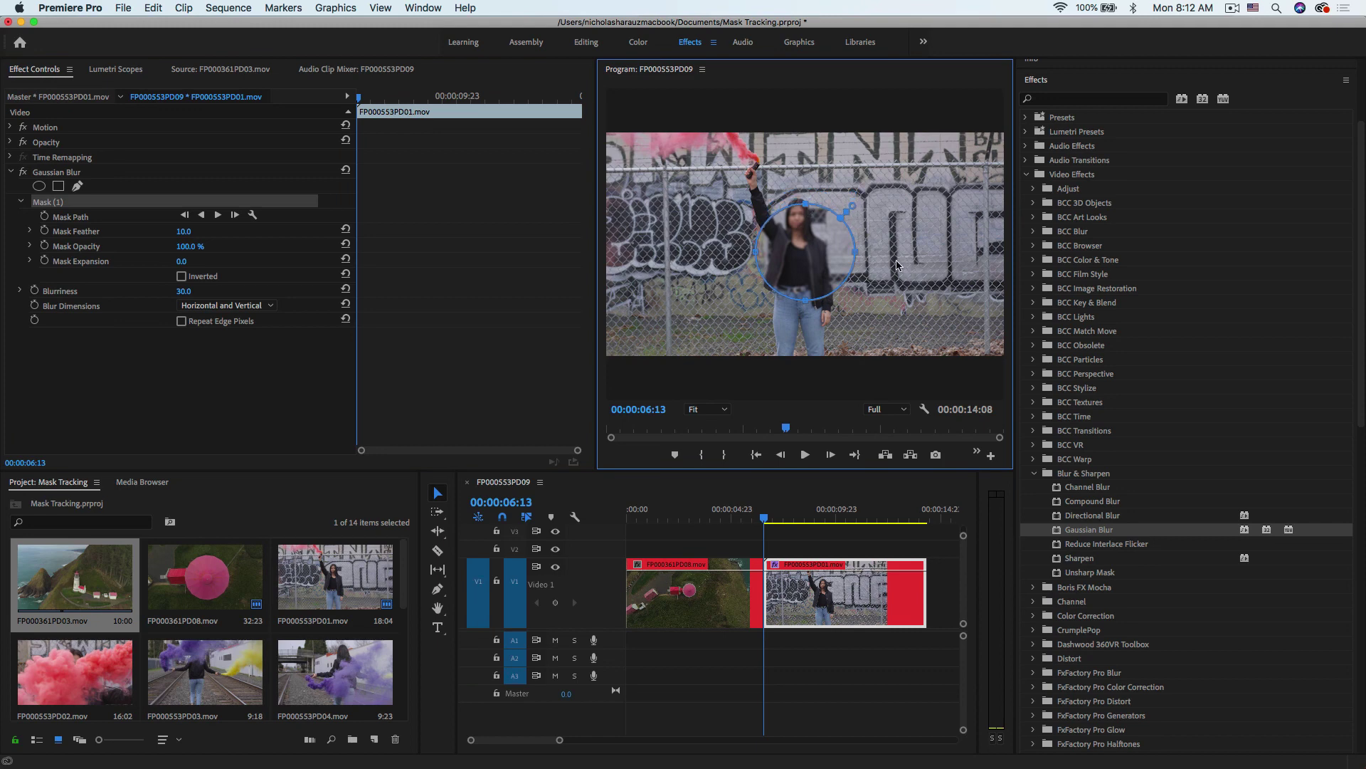
{"action": "left_click_drag", "start_coordinate": [856, 257], "coordinate": [823, 252]}
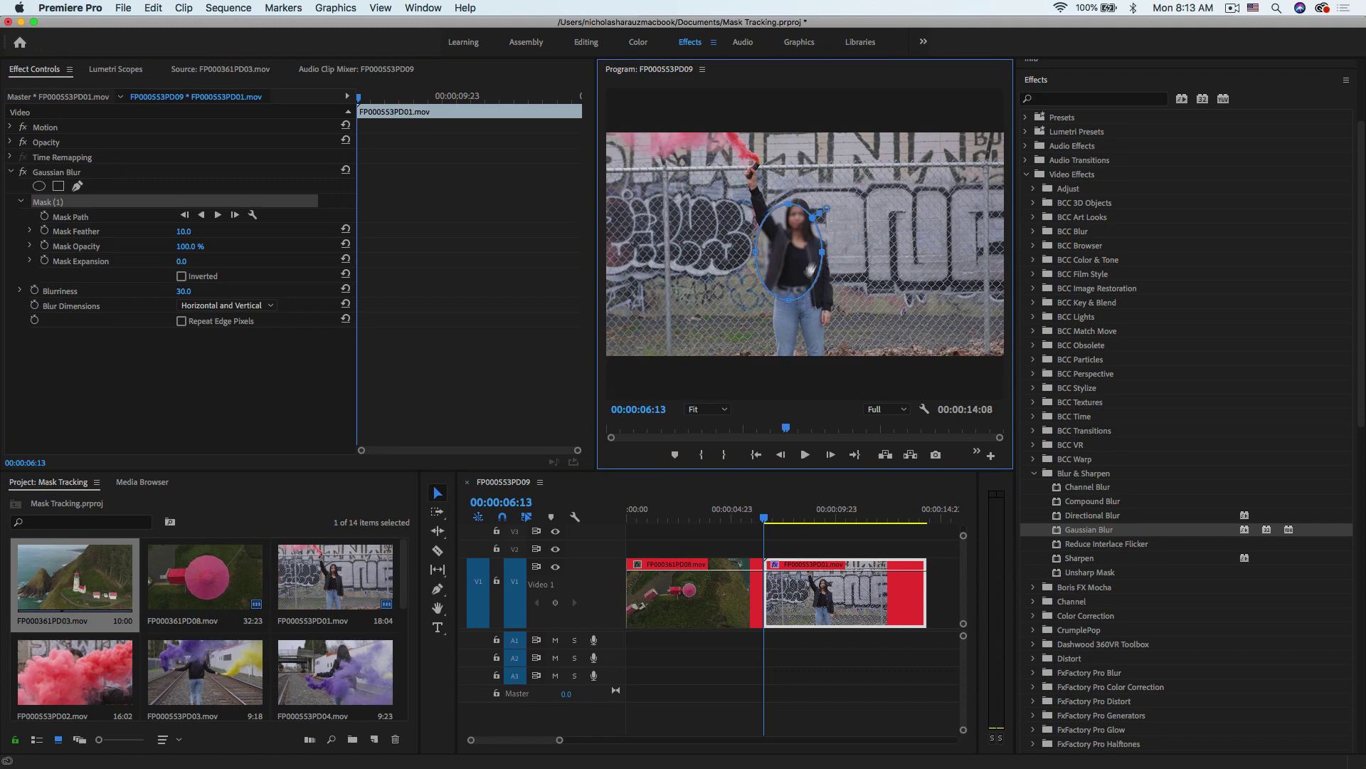
{"action": "left_click_drag", "start_coordinate": [792, 301], "coordinate": [789, 239]}
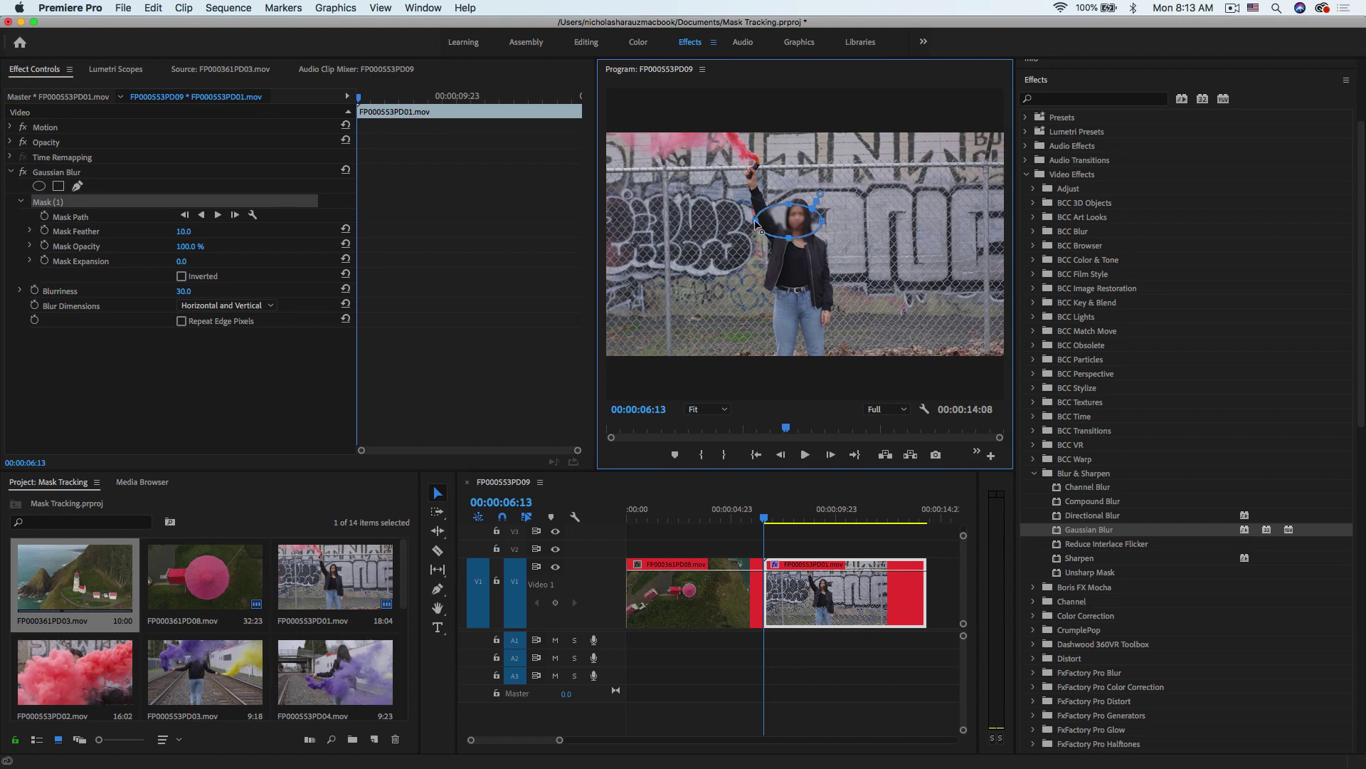
{"action": "left_click_drag", "start_coordinate": [755, 220], "coordinate": [796, 215]}
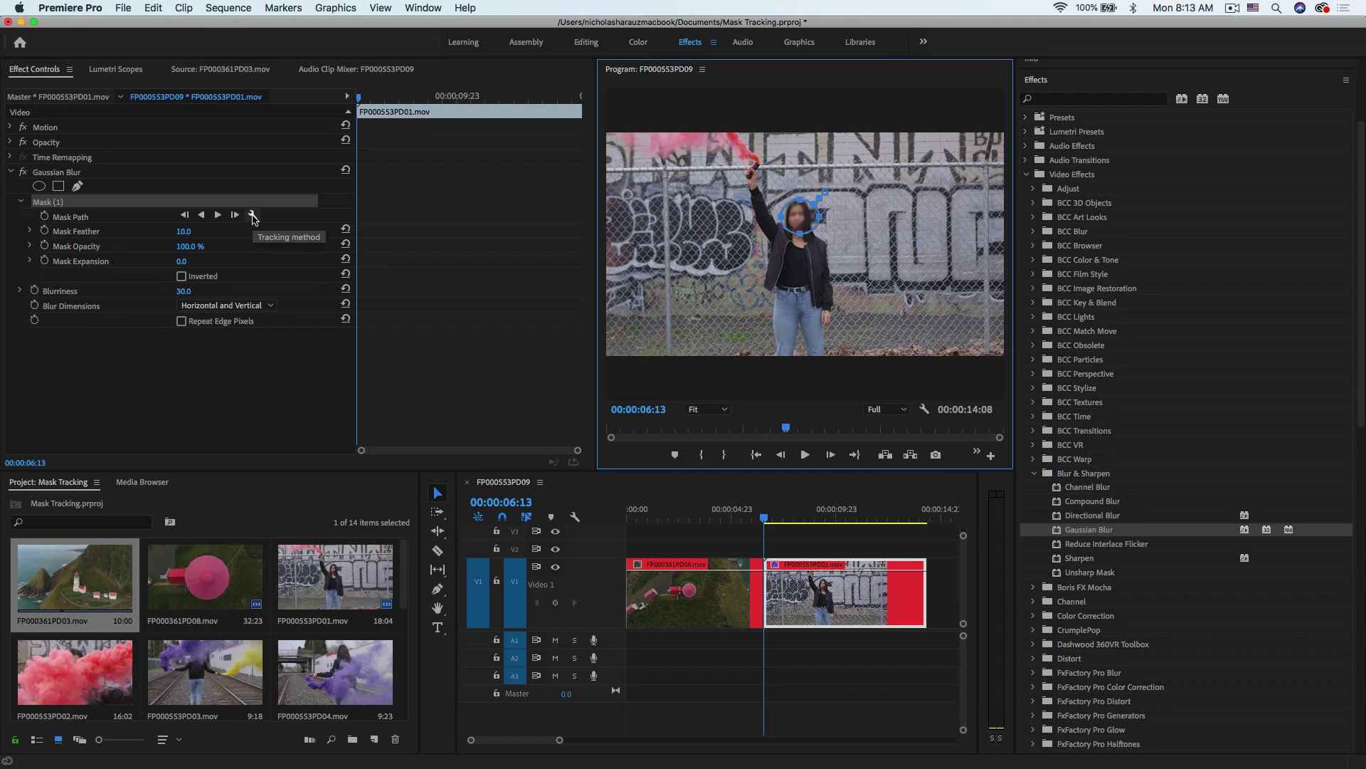
Set the mask tracking method to Position & Rotation and track the face mask forward.
{"action": "left_click", "coordinate": [252, 215]}
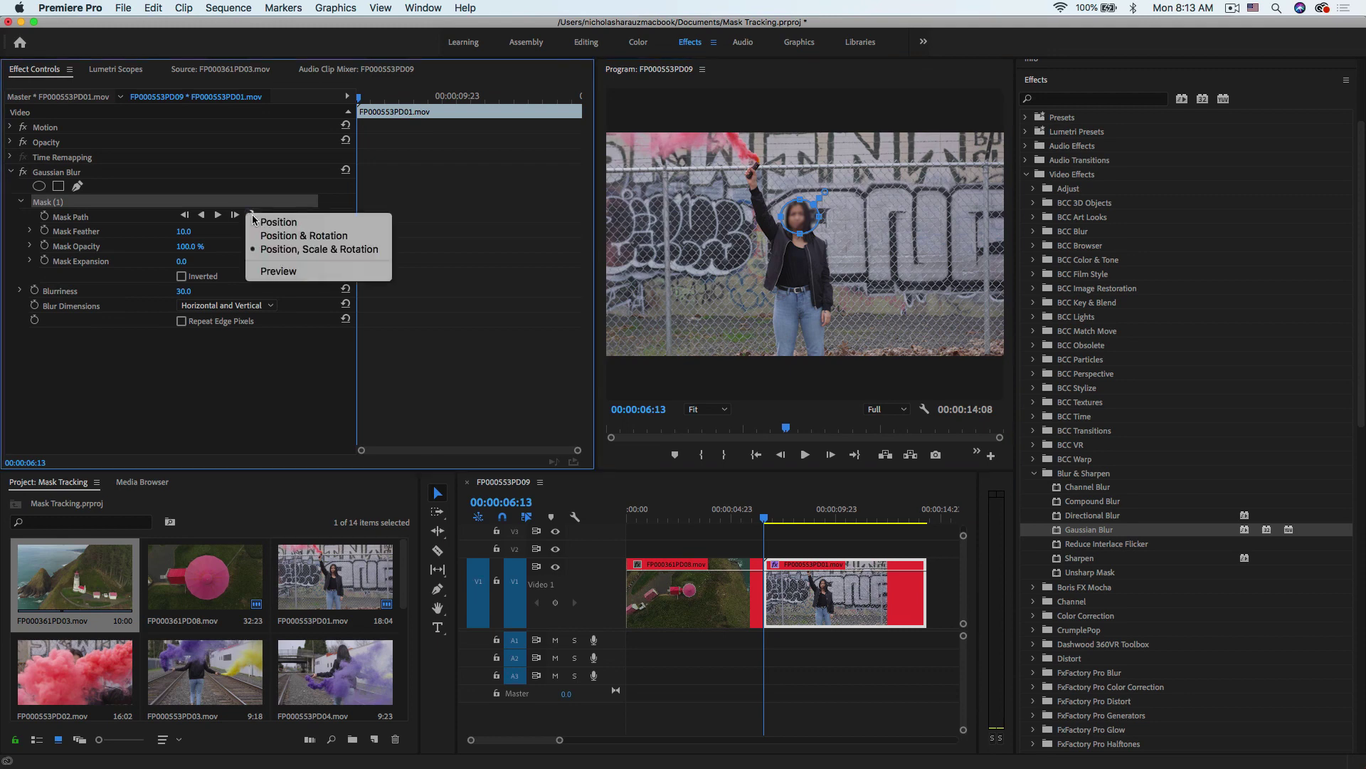
{"action": "left_click", "coordinate": [297, 239]}
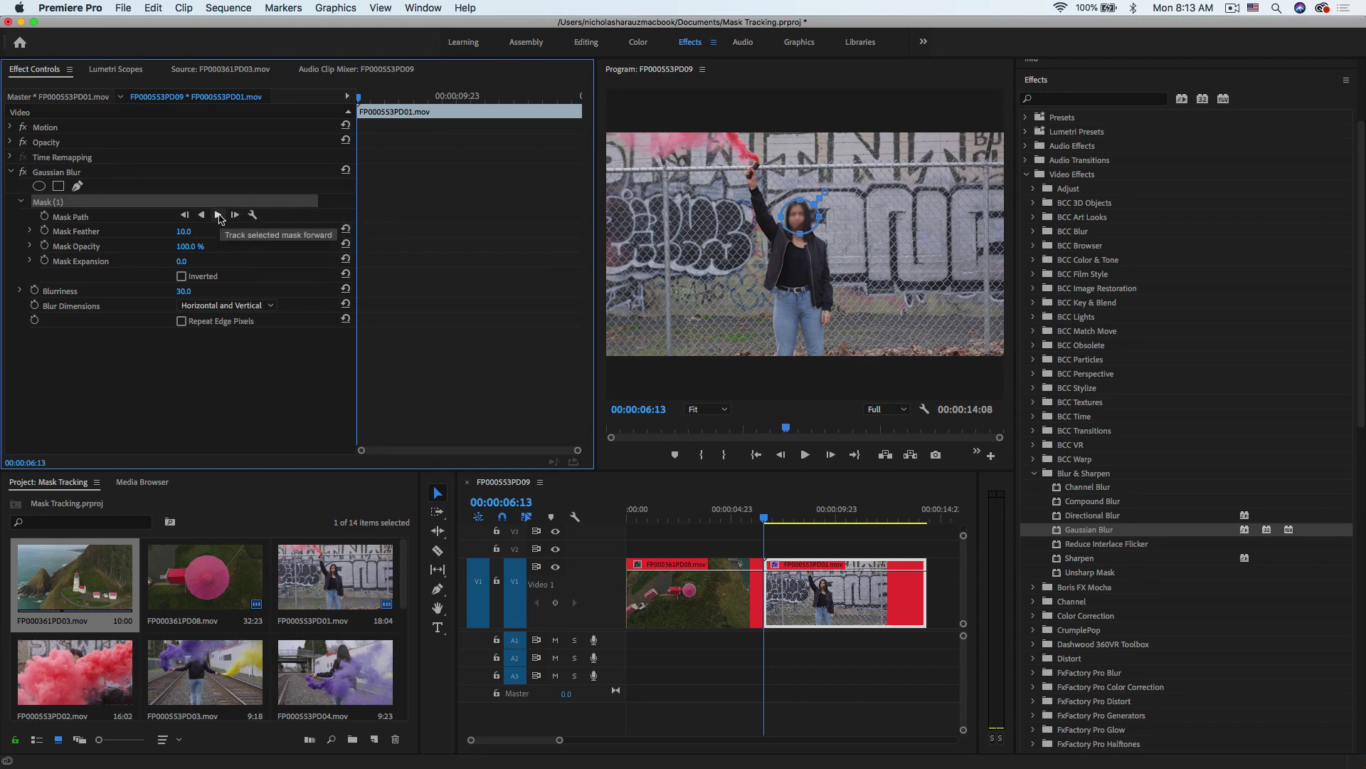
{"action": "left_click", "coordinate": [219, 215]}
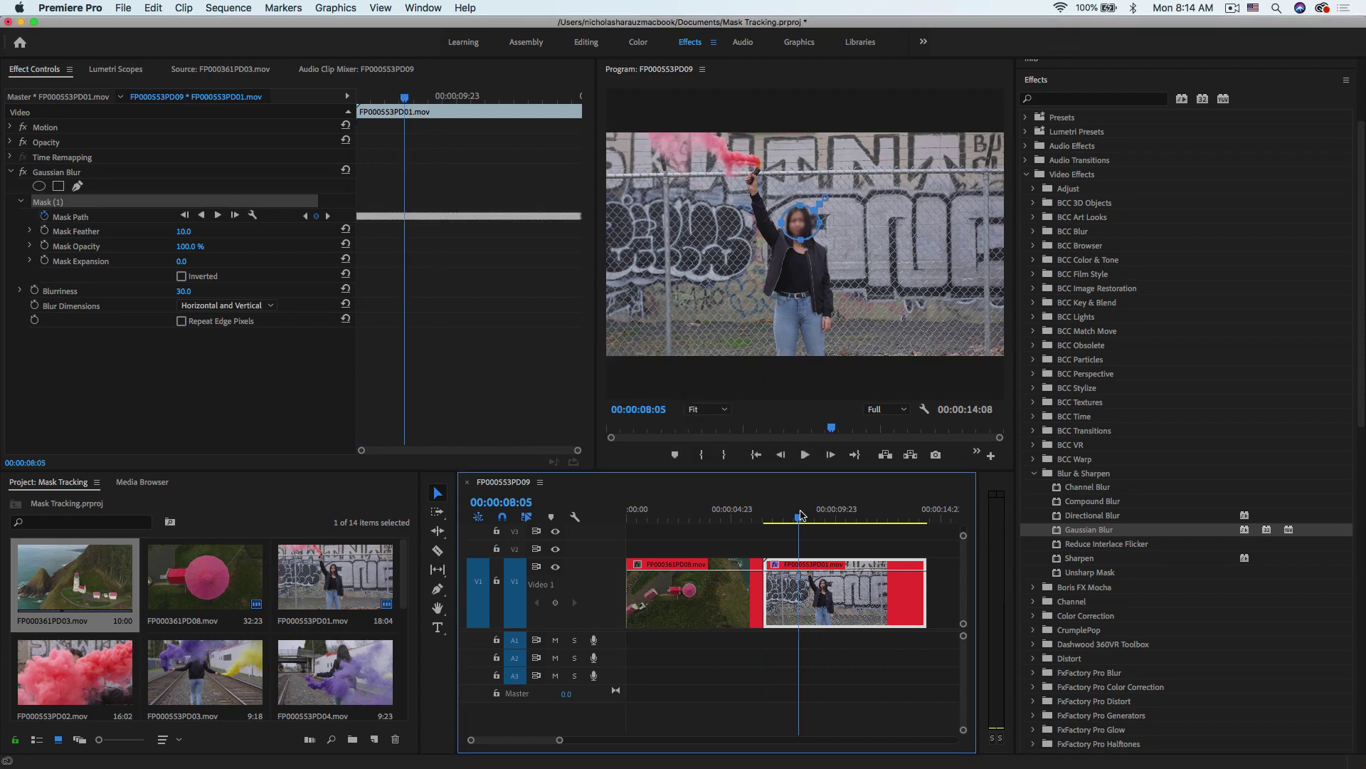
Check the tracked mask, raise Blurriness to 50 and shrink the mask expansion inward.
{"action": "left_click_drag", "start_coordinate": [758, 511], "coordinate": [877, 530]}
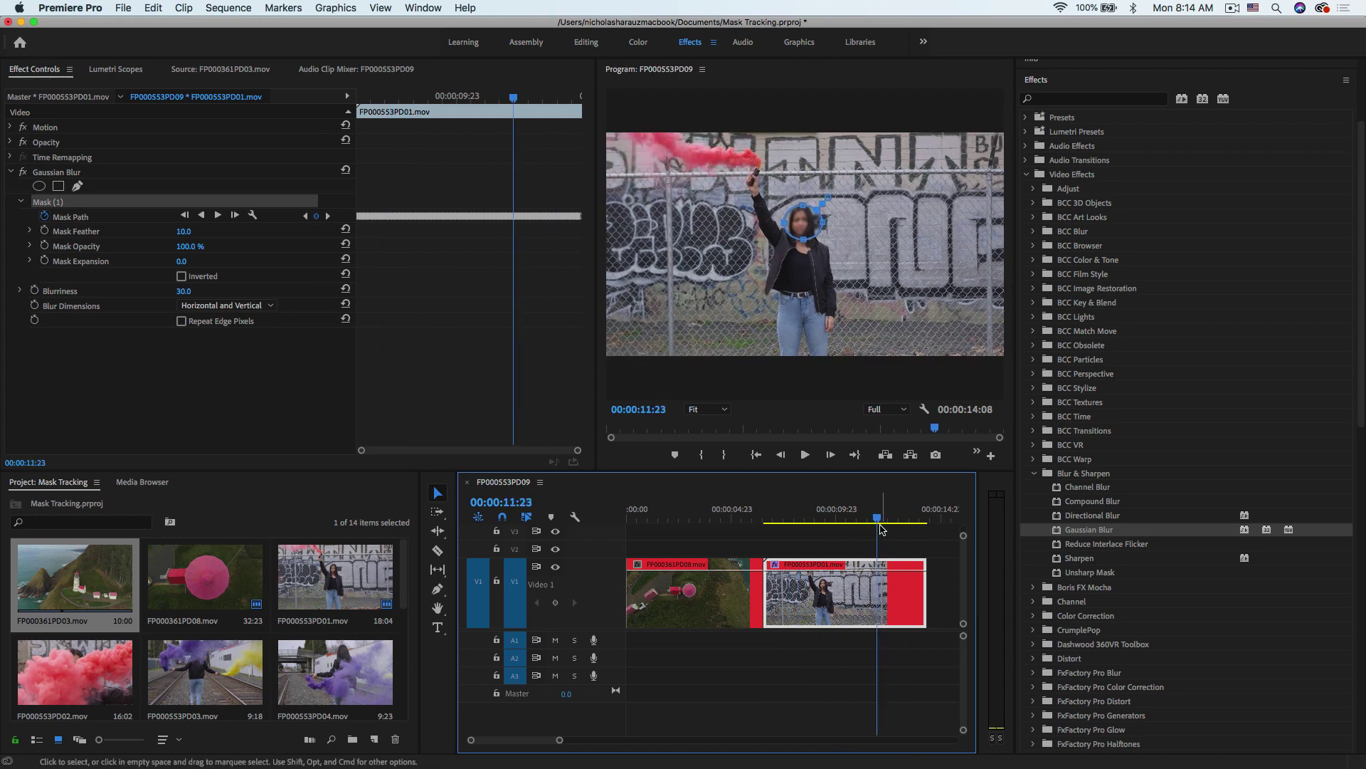
{"action": "left_click", "coordinate": [184, 292]}
{"action": "type", "text": "50"}
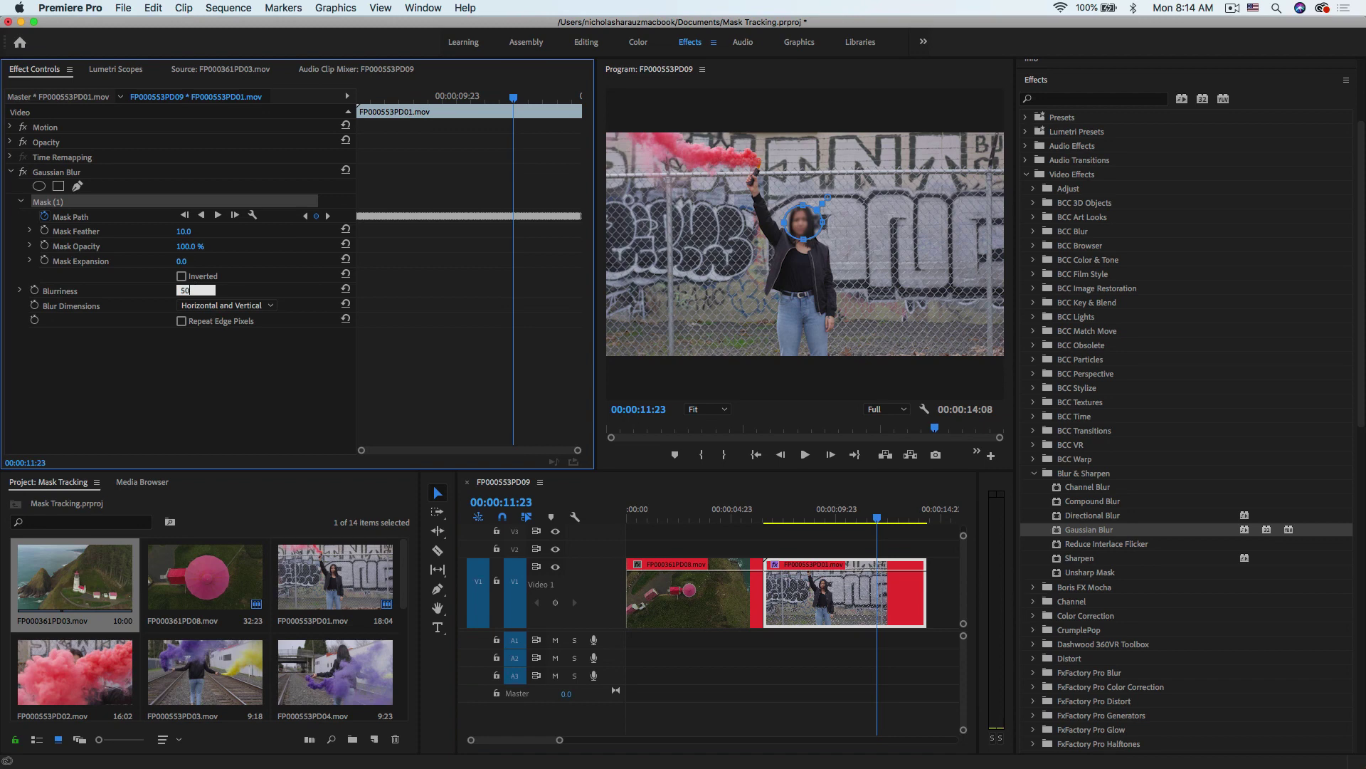
{"action": "key", "text": "Return"}
{"action": "left_click_drag", "start_coordinate": [184, 267], "coordinate": [141, 261]}
Play back the clip to review the face blur, then reselect the second clip.
{"action": "left_click", "coordinate": [840, 541]}
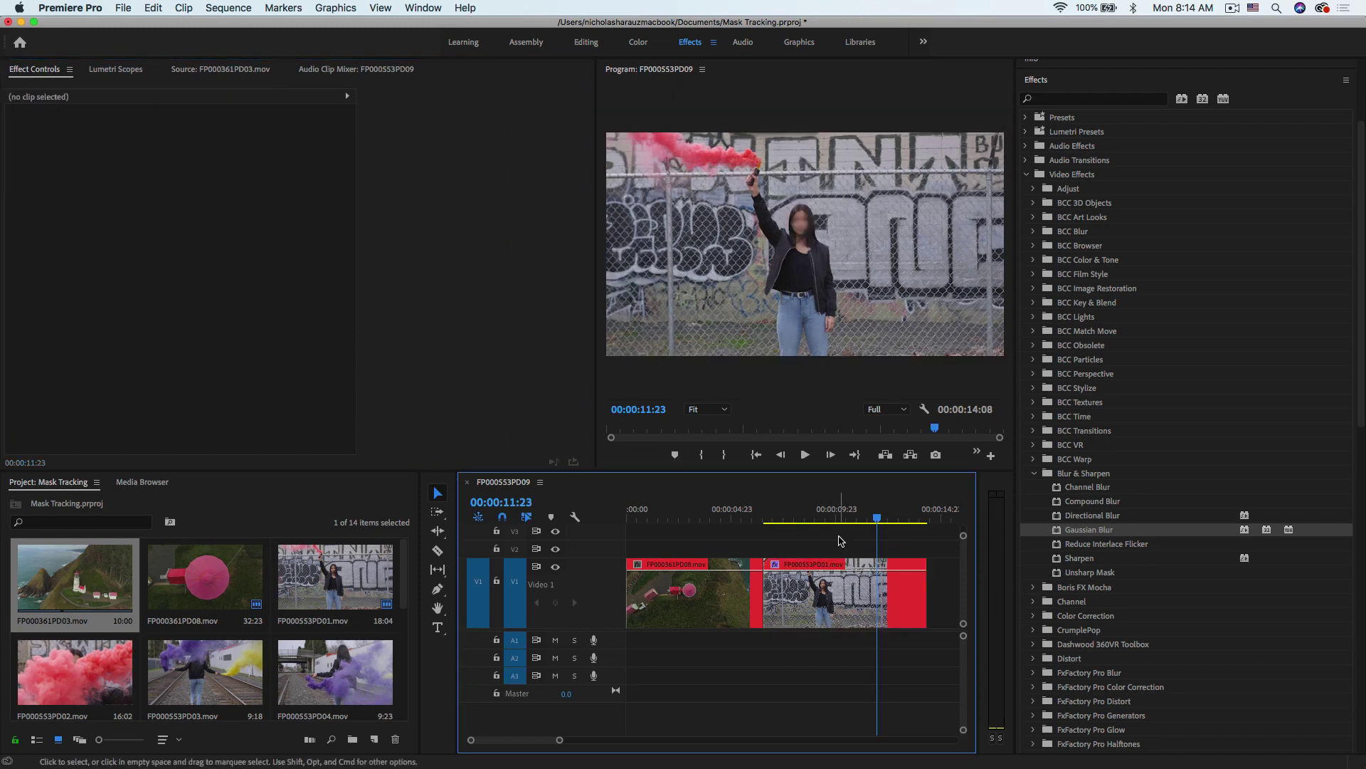
{"action": "left_click_drag", "start_coordinate": [869, 513], "coordinate": [769, 512]}
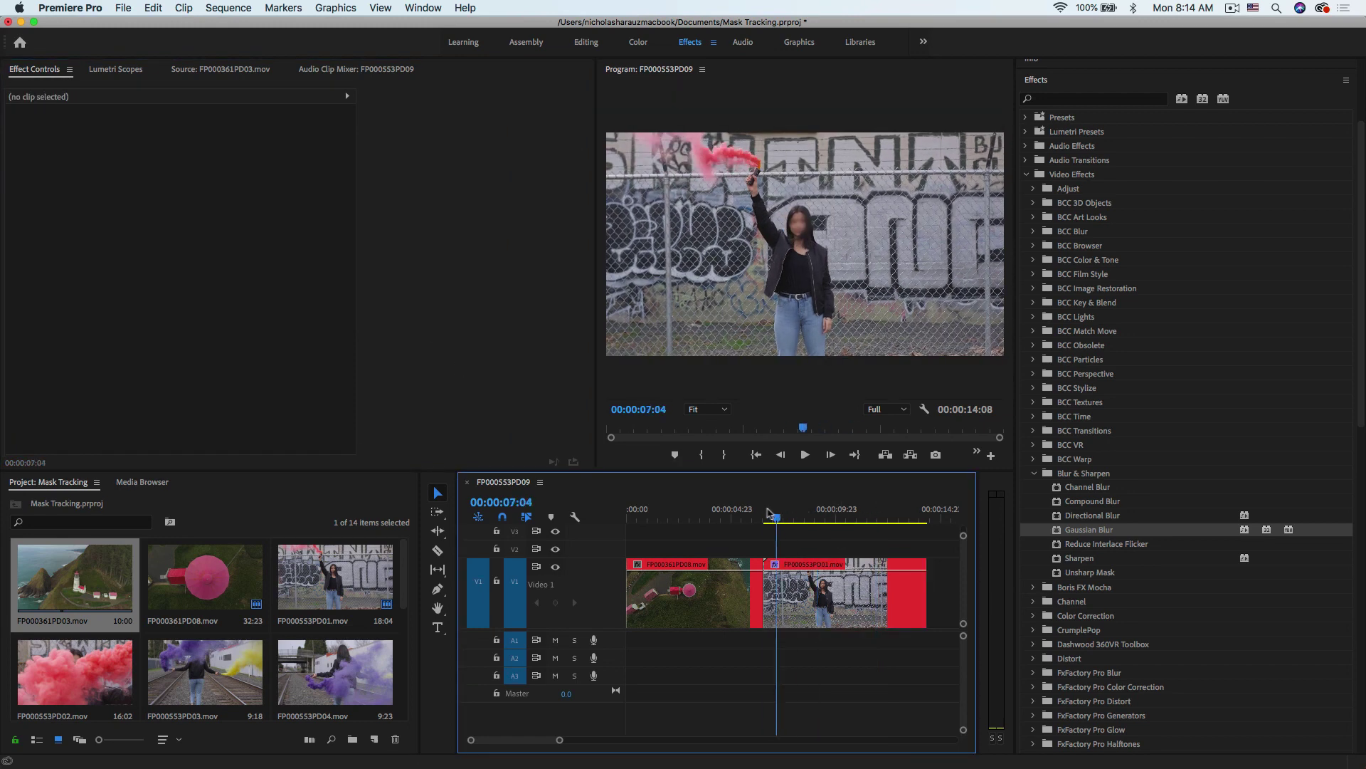
{"action": "key", "text": "space"}
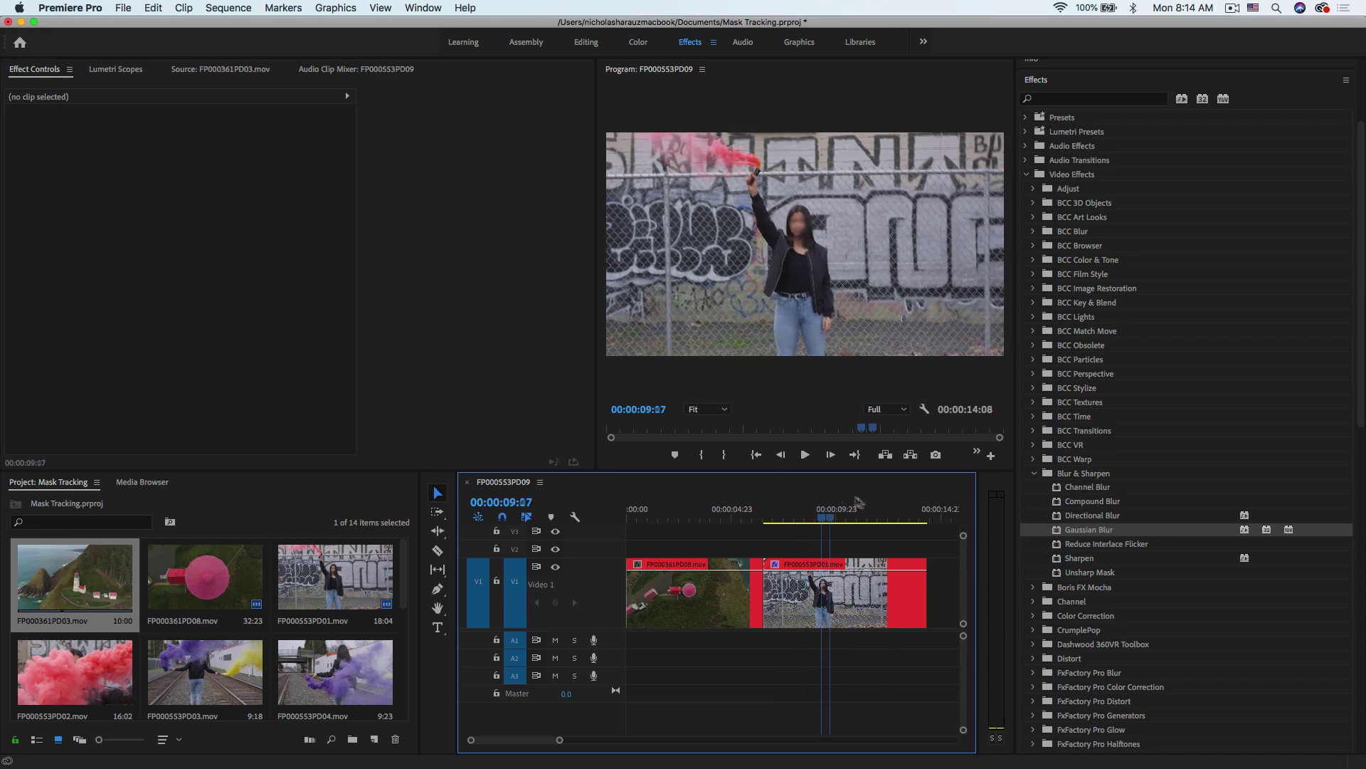
{"action": "key", "text": "space"}
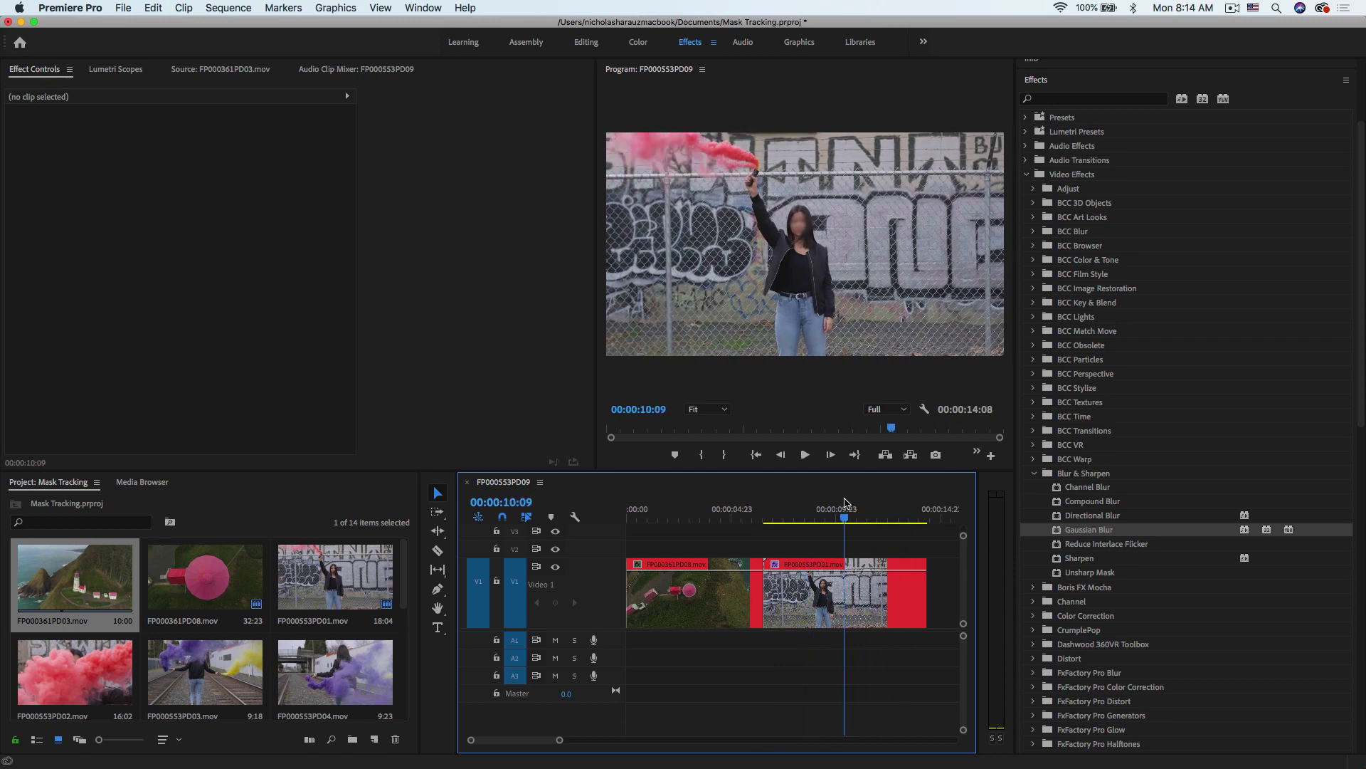
{"action": "left_click", "coordinate": [836, 593]}
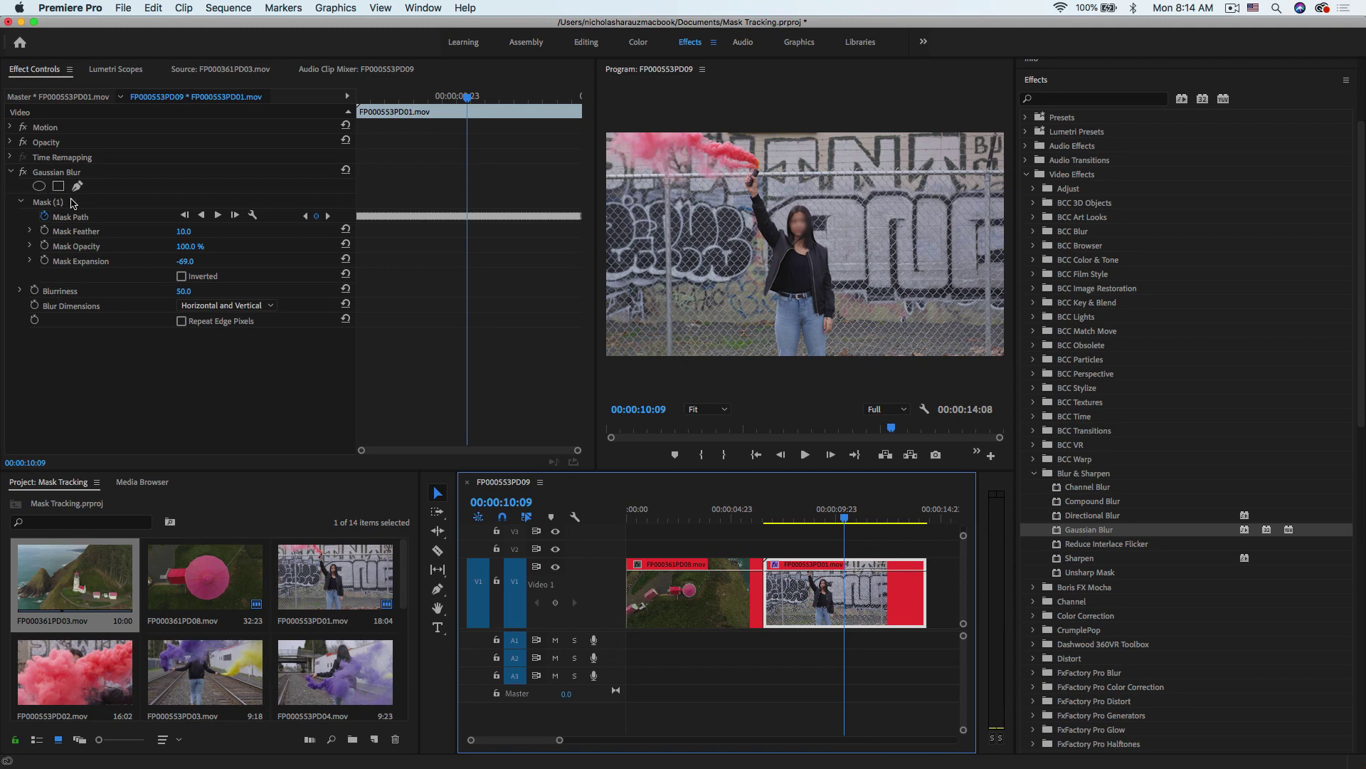
Search 'mos' and apply the Stylize Mosaic effect to the clip.
{"action": "left_click", "coordinate": [1052, 100]}
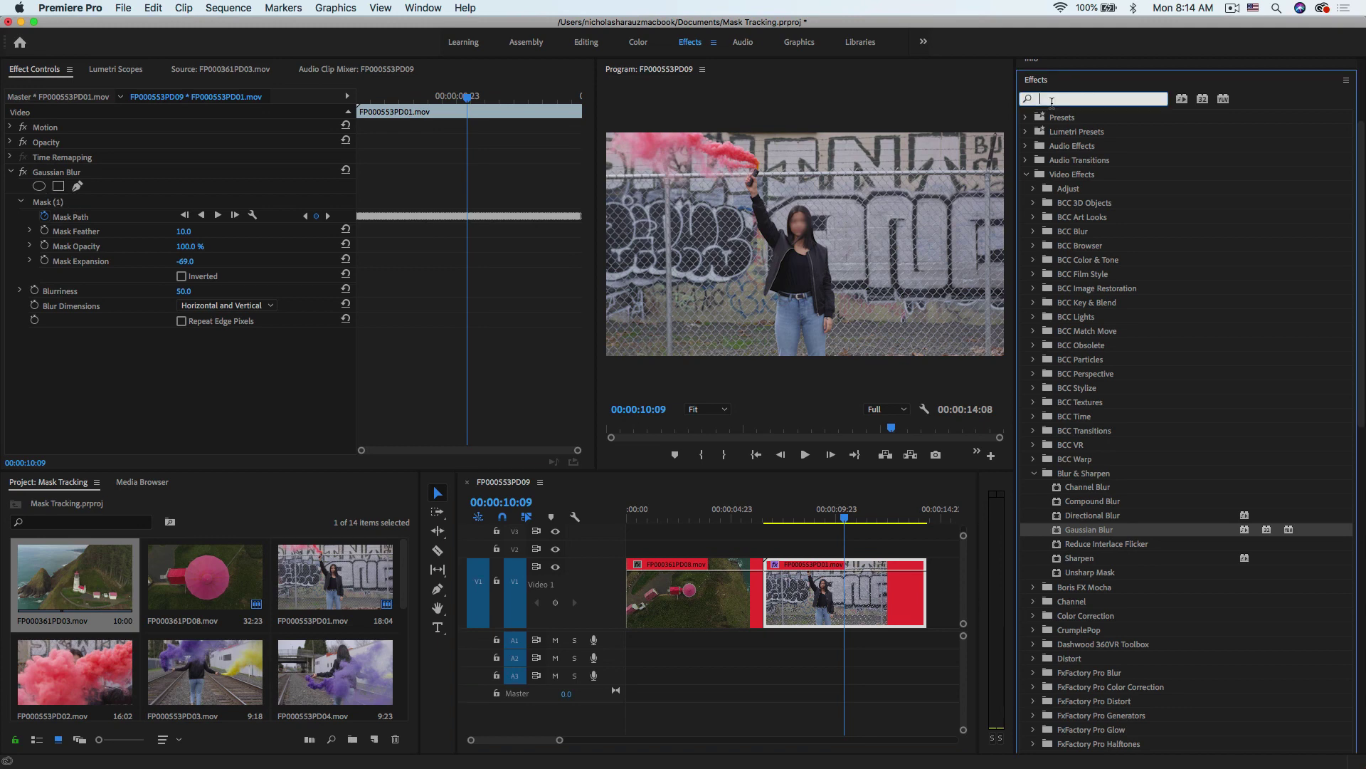
{"action": "type", "text": "mosaic"}
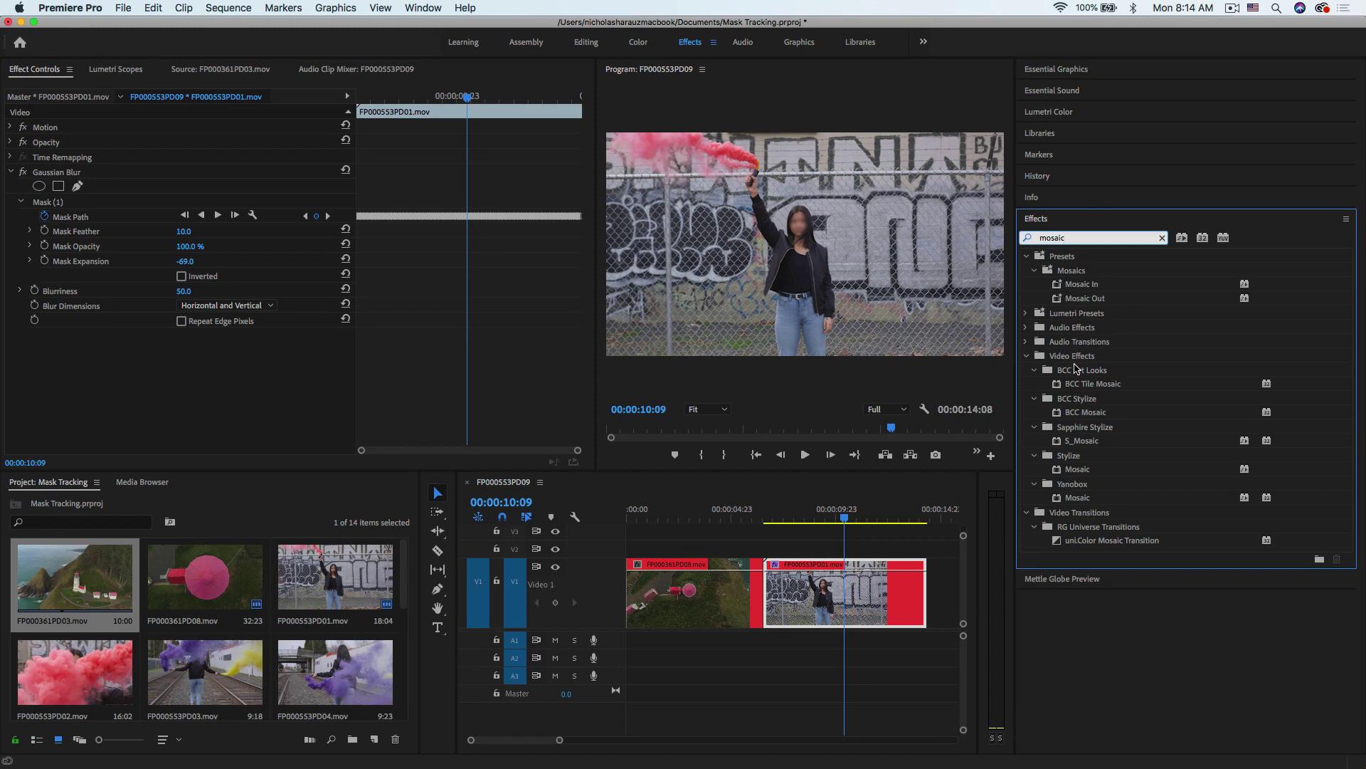
{"action": "left_click", "coordinate": [1067, 471]}
{"action": "left_click_drag", "start_coordinate": [1067, 473], "coordinate": [217, 395]}
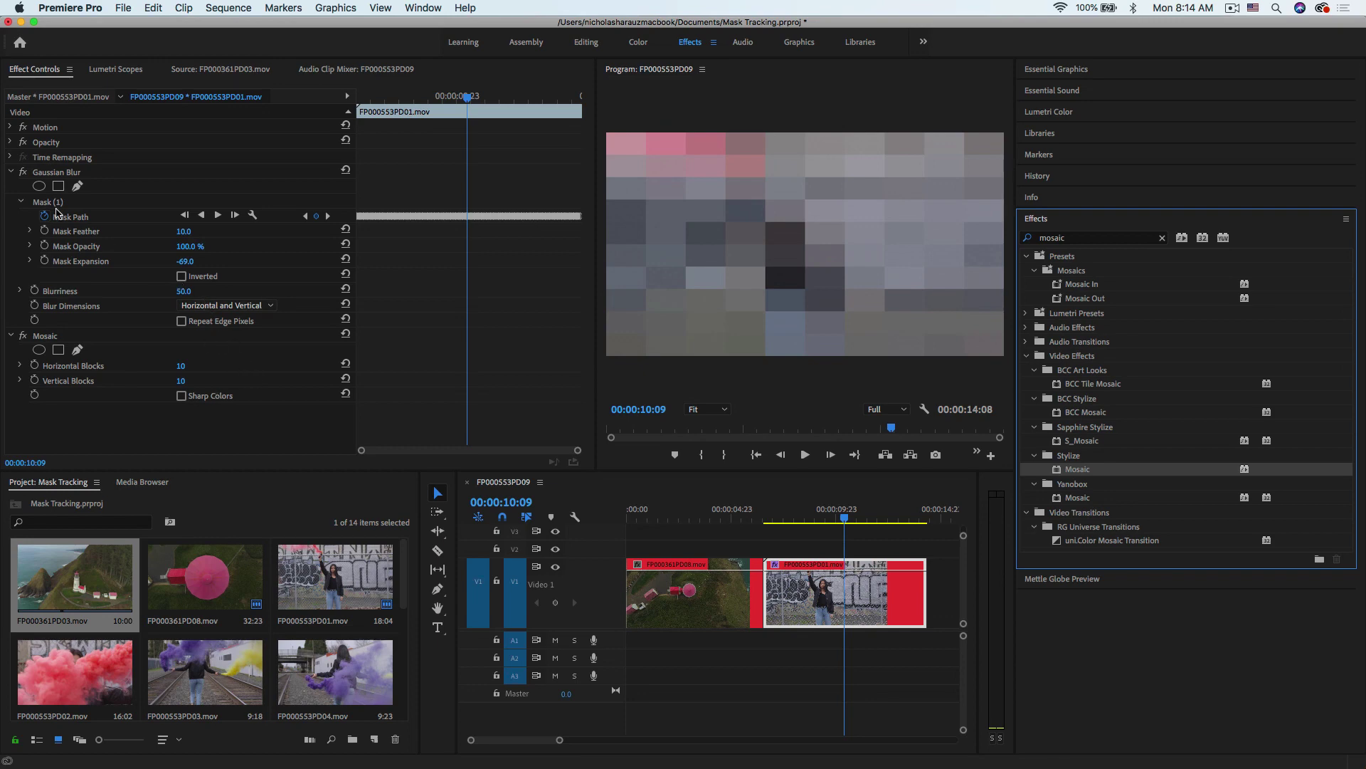
{"action": "left_click", "coordinate": [24, 172]}
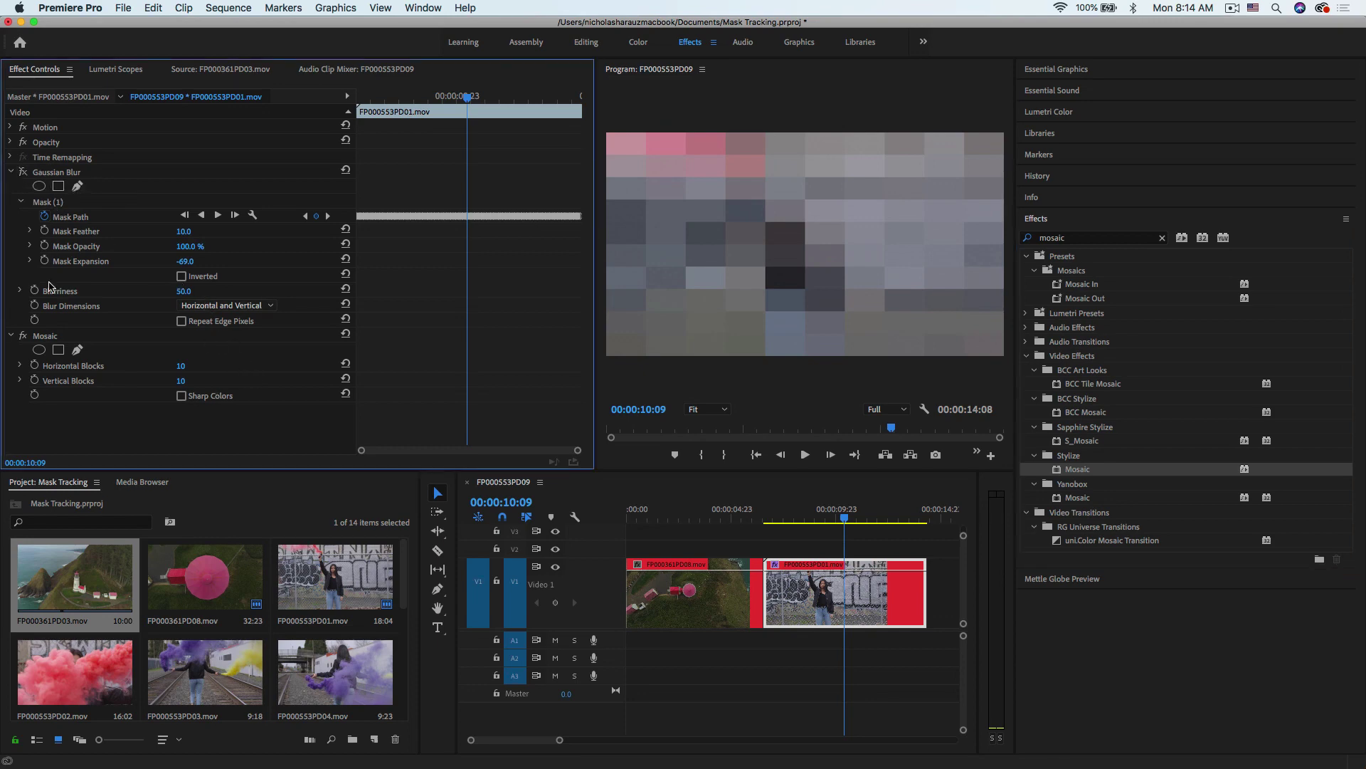
Set Mosaic's Horizontal and Vertical Blocks to 30.
{"action": "left_click", "coordinate": [195, 362]}
{"action": "type", "text": "30"}
{"action": "key", "text": "Tab"}
{"action": "key", "text": "Return"}
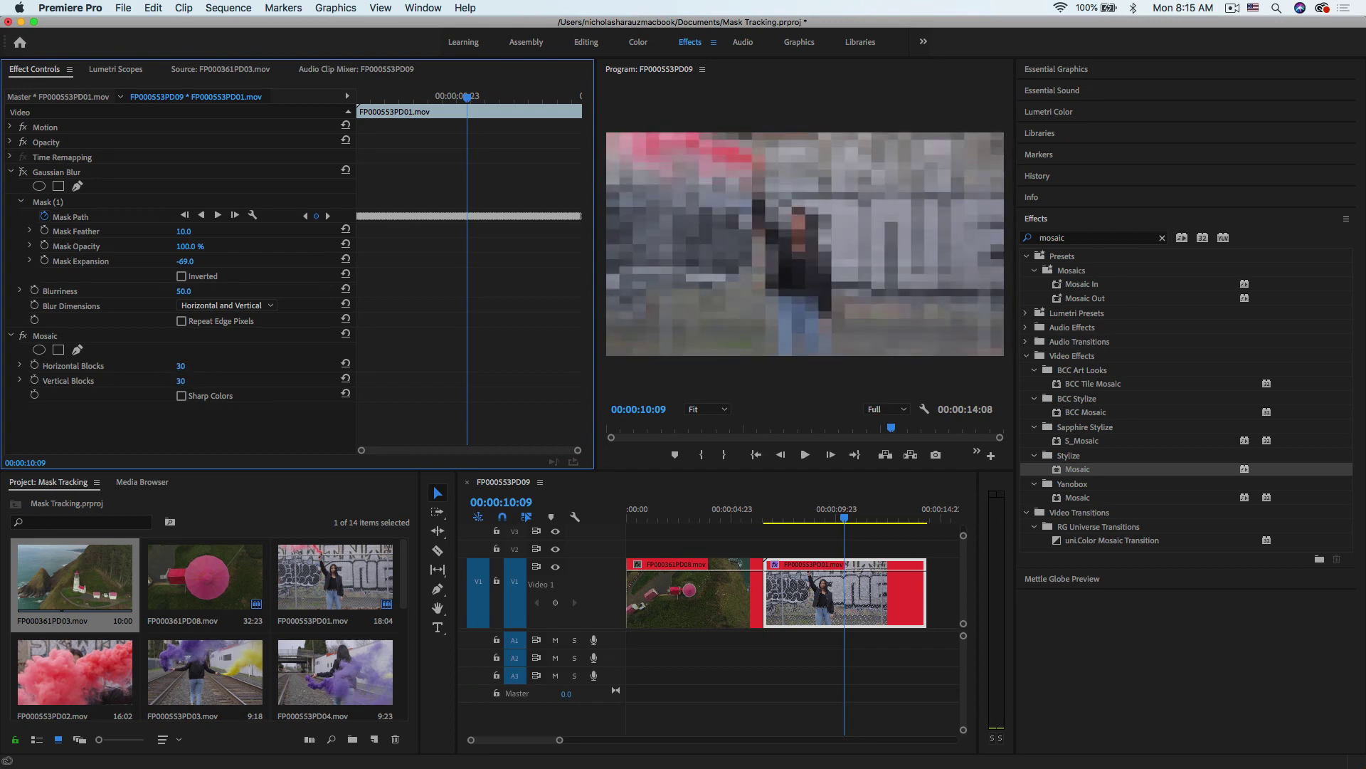
Copy the Gaussian Blur face mask and paste it onto the Mosaic effect.
{"action": "left_click", "coordinate": [63, 204]}
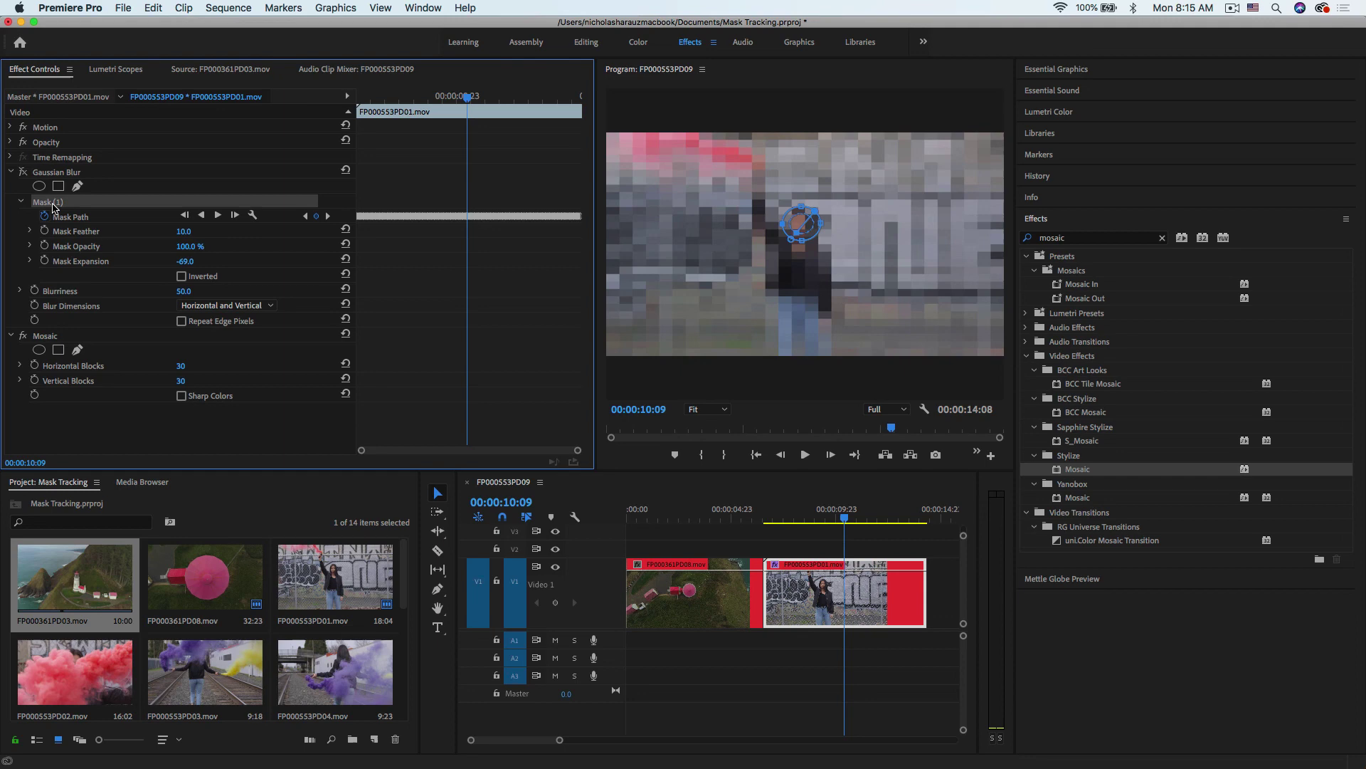
{"action": "left_click", "coordinate": [51, 339]}
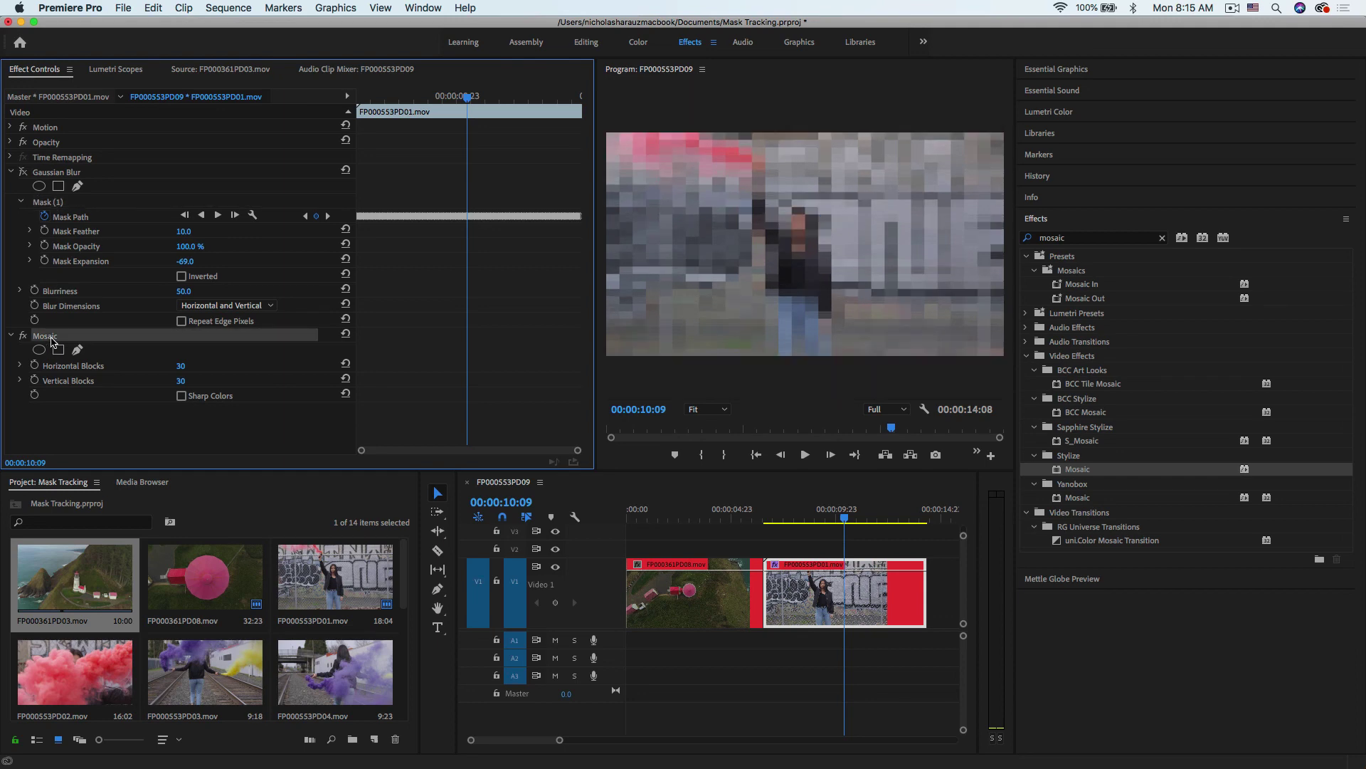
{"action": "key", "text": "super+v"}
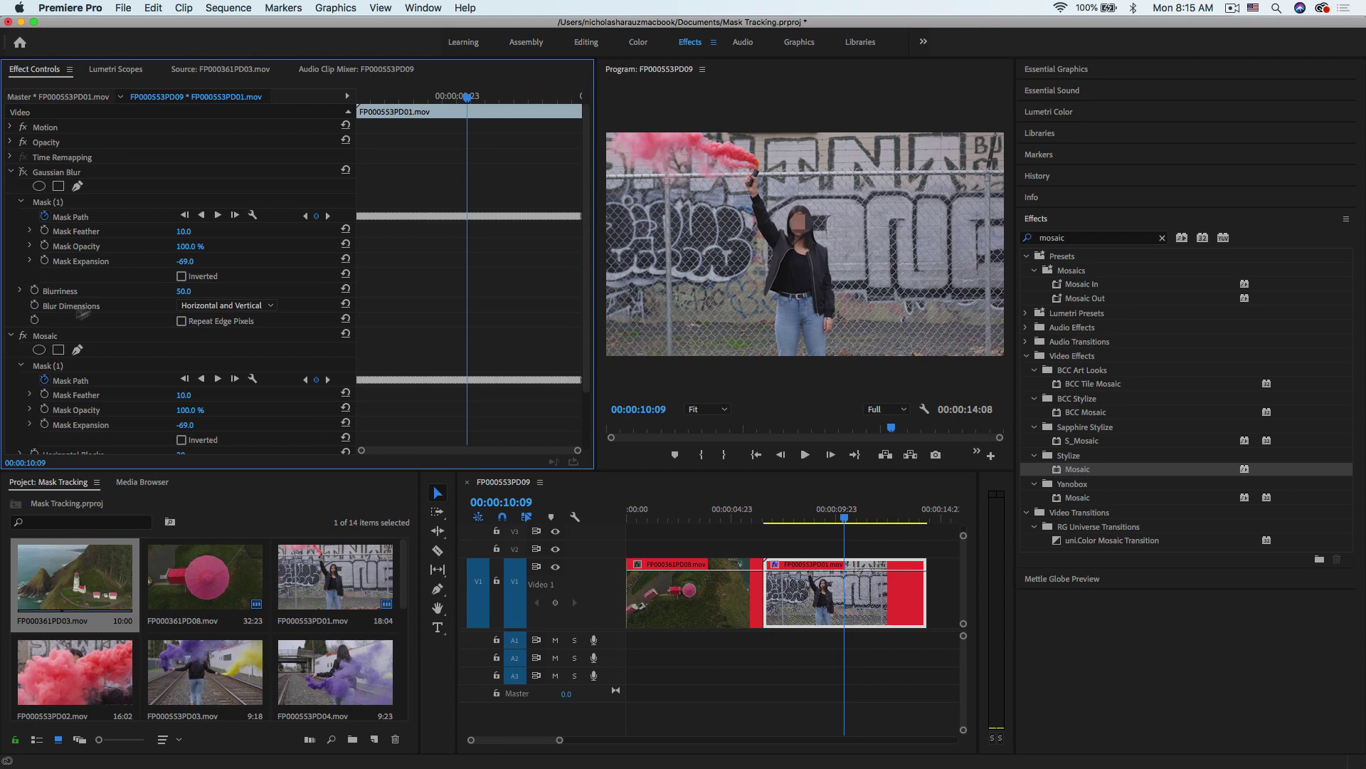
{"action": "left_click", "coordinate": [19, 366]}
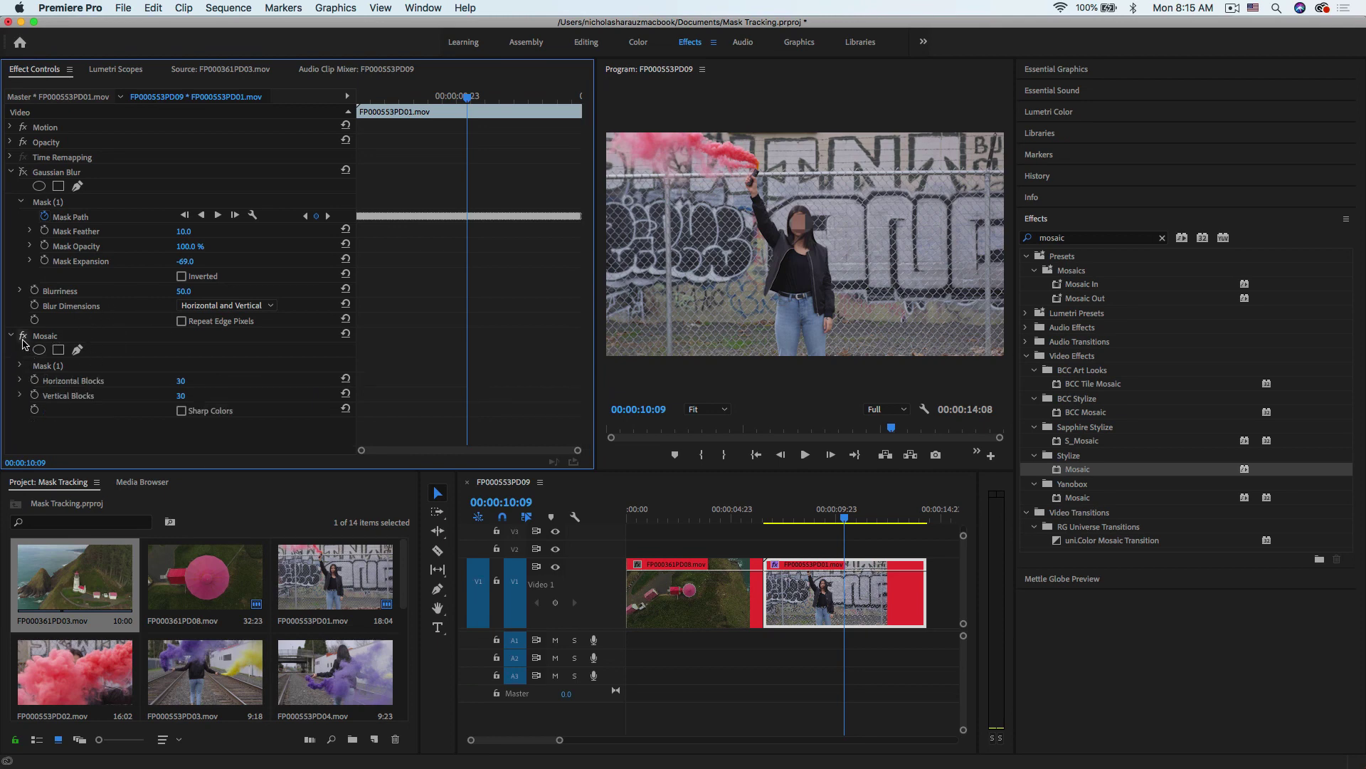
Toggle Mosaic and Gaussian Blur off and on to compare them, leaving Mosaic selected.
{"action": "left_click", "coordinate": [22, 340]}
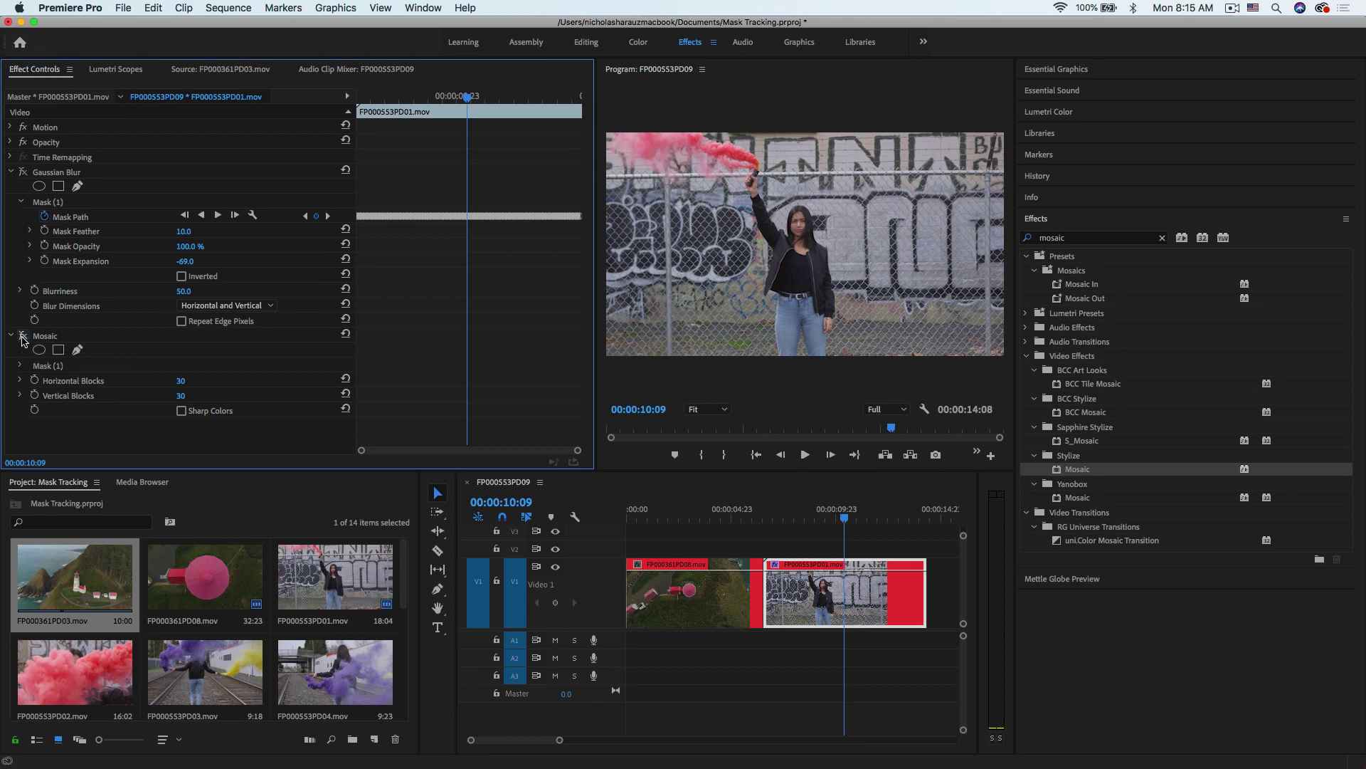
{"action": "left_click", "coordinate": [22, 173]}
{"action": "left_click", "coordinate": [22, 335]}
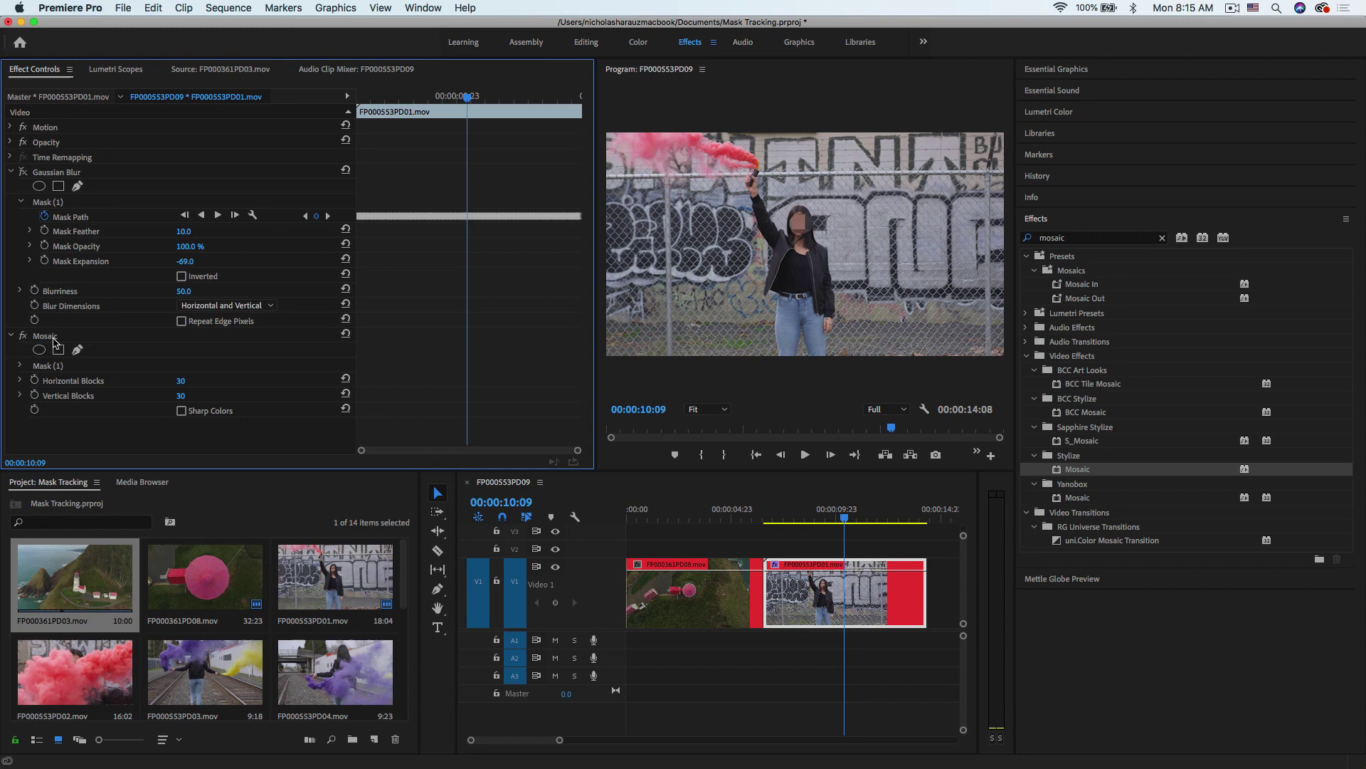
{"action": "left_click", "coordinate": [55, 338]}
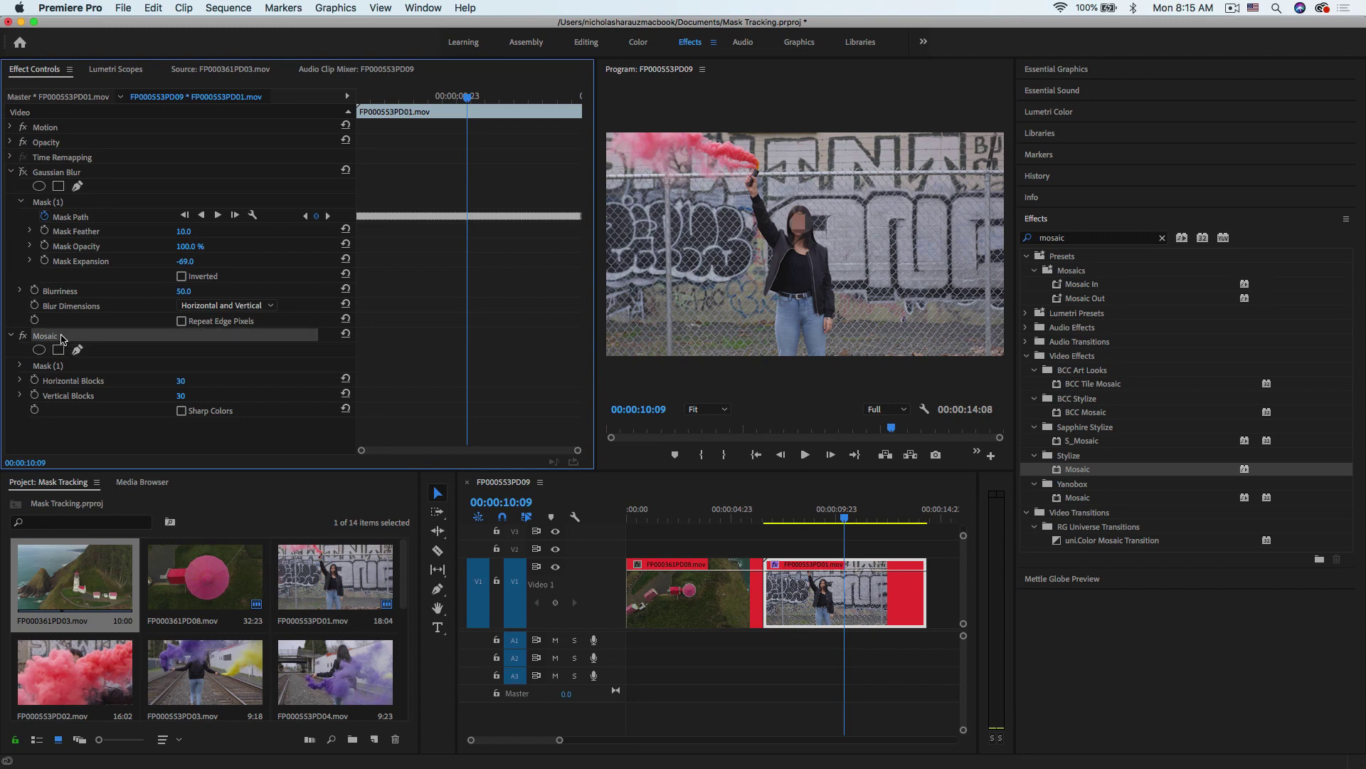
{"action": "right_click", "coordinate": [62, 339]}
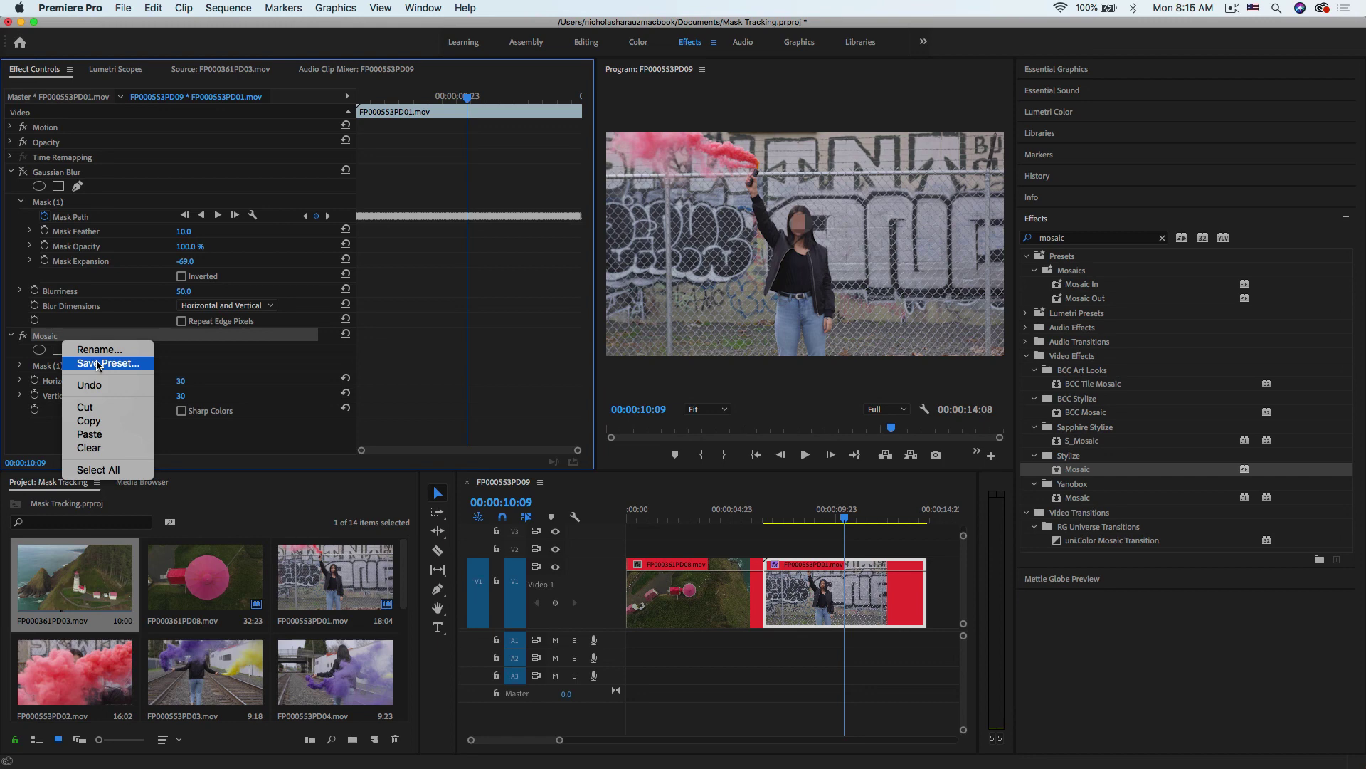
{"action": "left_click", "coordinate": [82, 178]}
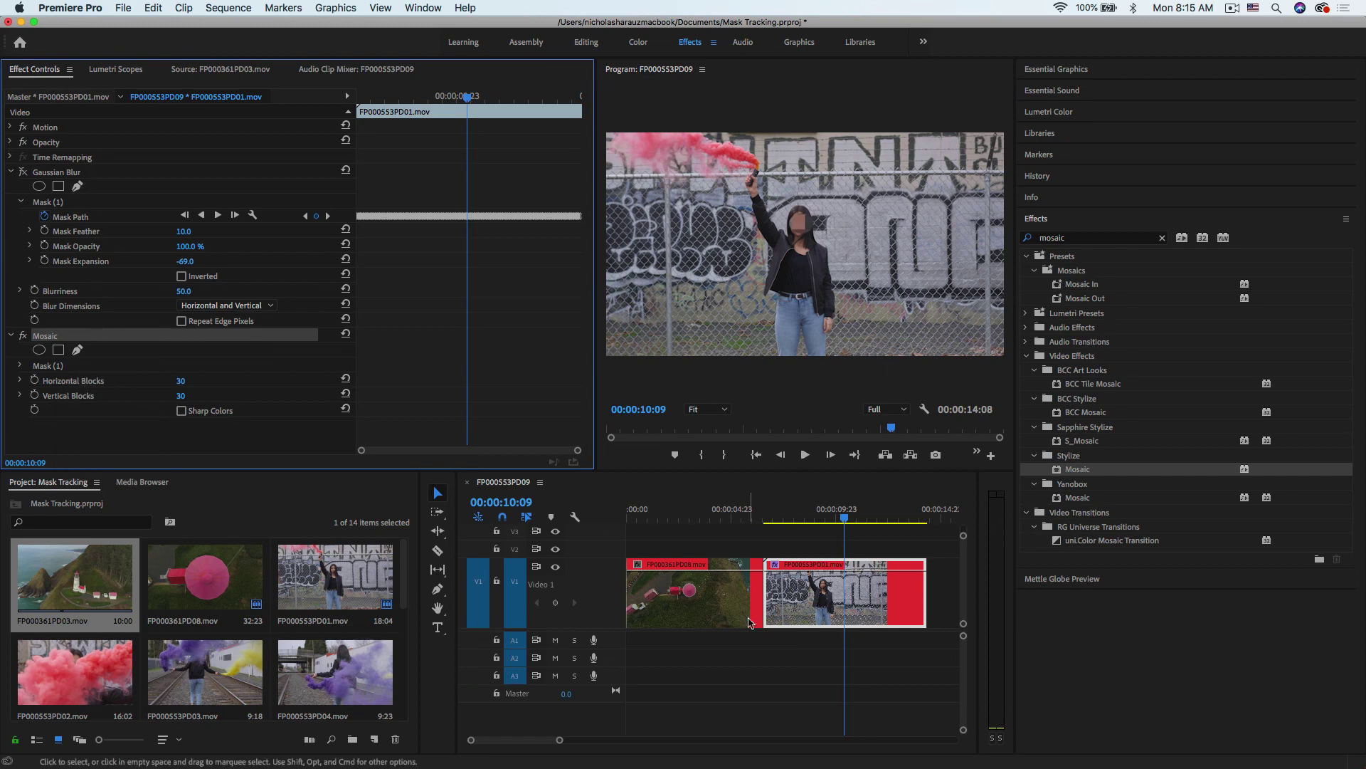
Replace the masked graffiti-wall clip with an After Effects composition.
{"action": "right_click", "coordinate": [854, 585]}
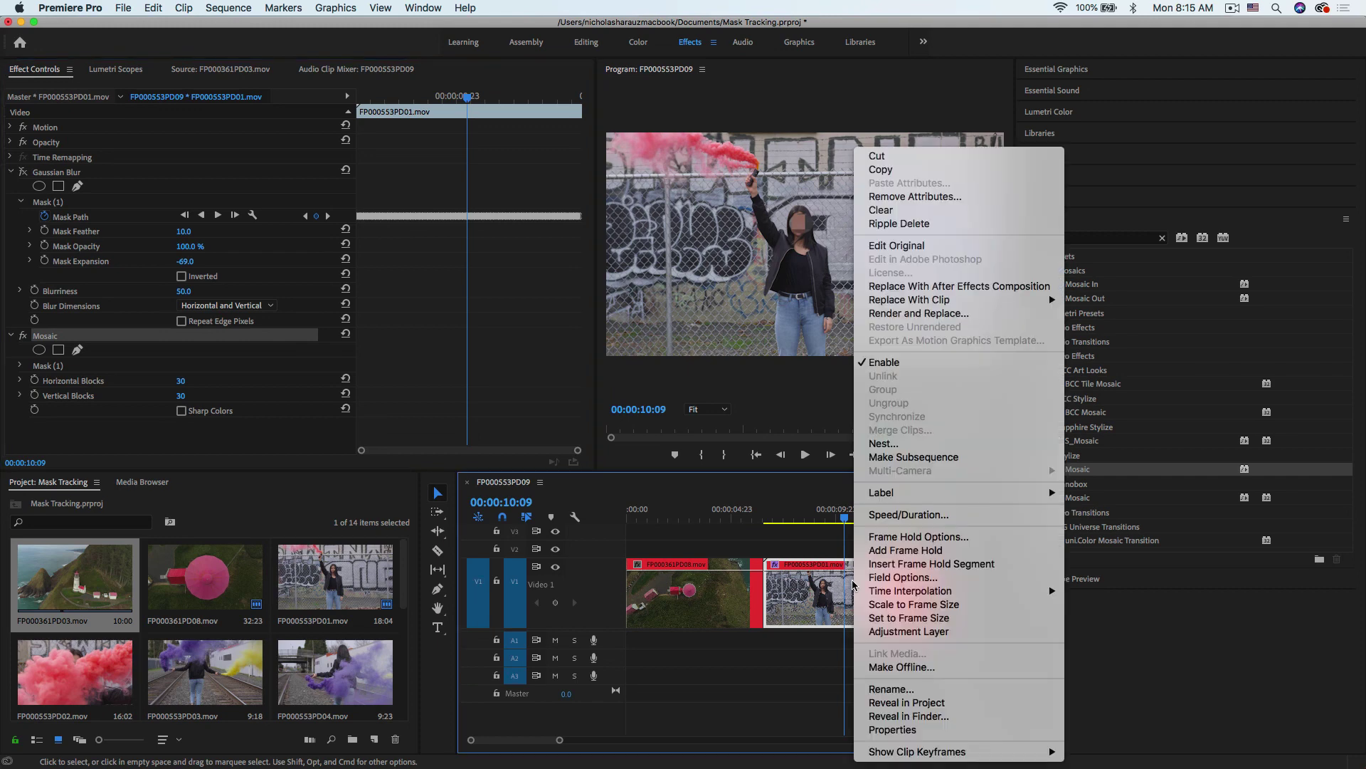
{"action": "left_click", "coordinate": [936, 289]}
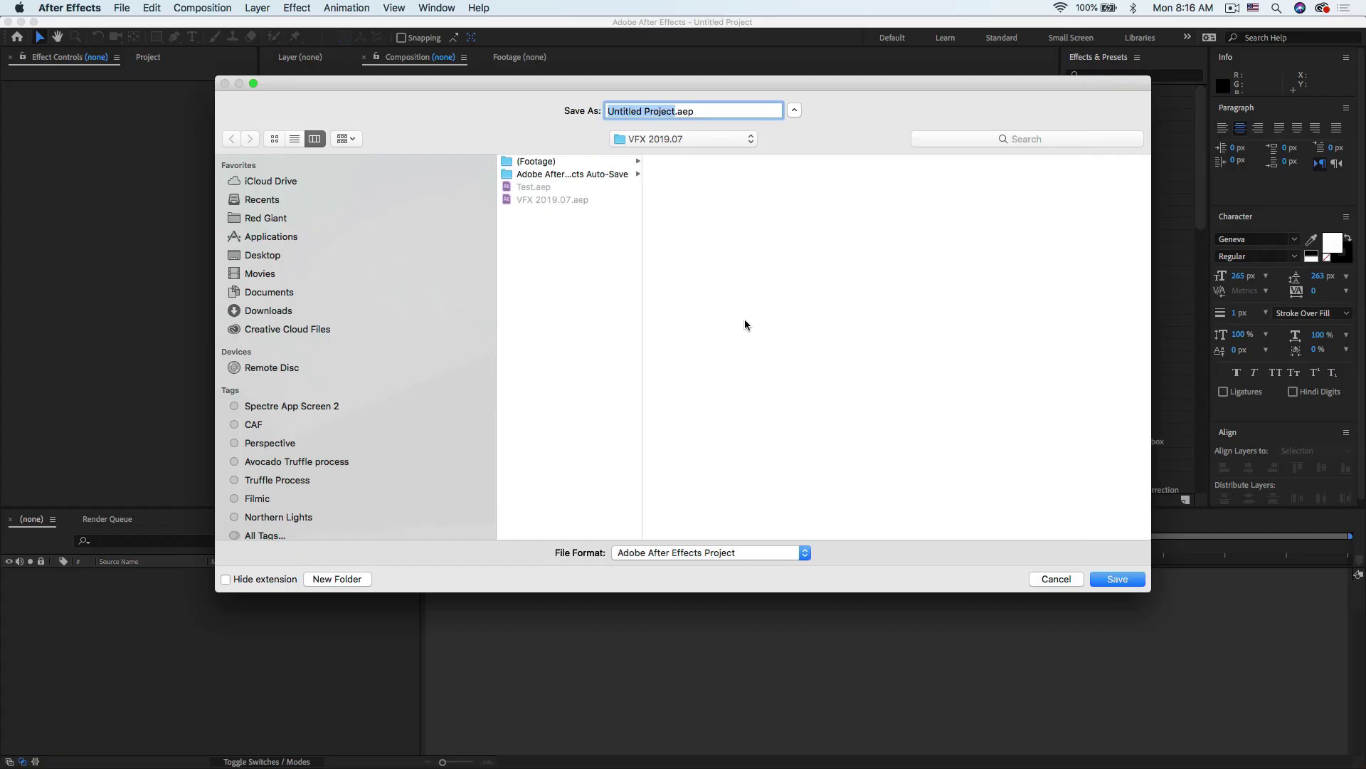
Save the new After Effects project as 'Send to AE'.
{"action": "type", "text": "Send t"}
{"action": "type", "text": "o AE"}
{"action": "key", "text": "Return"}
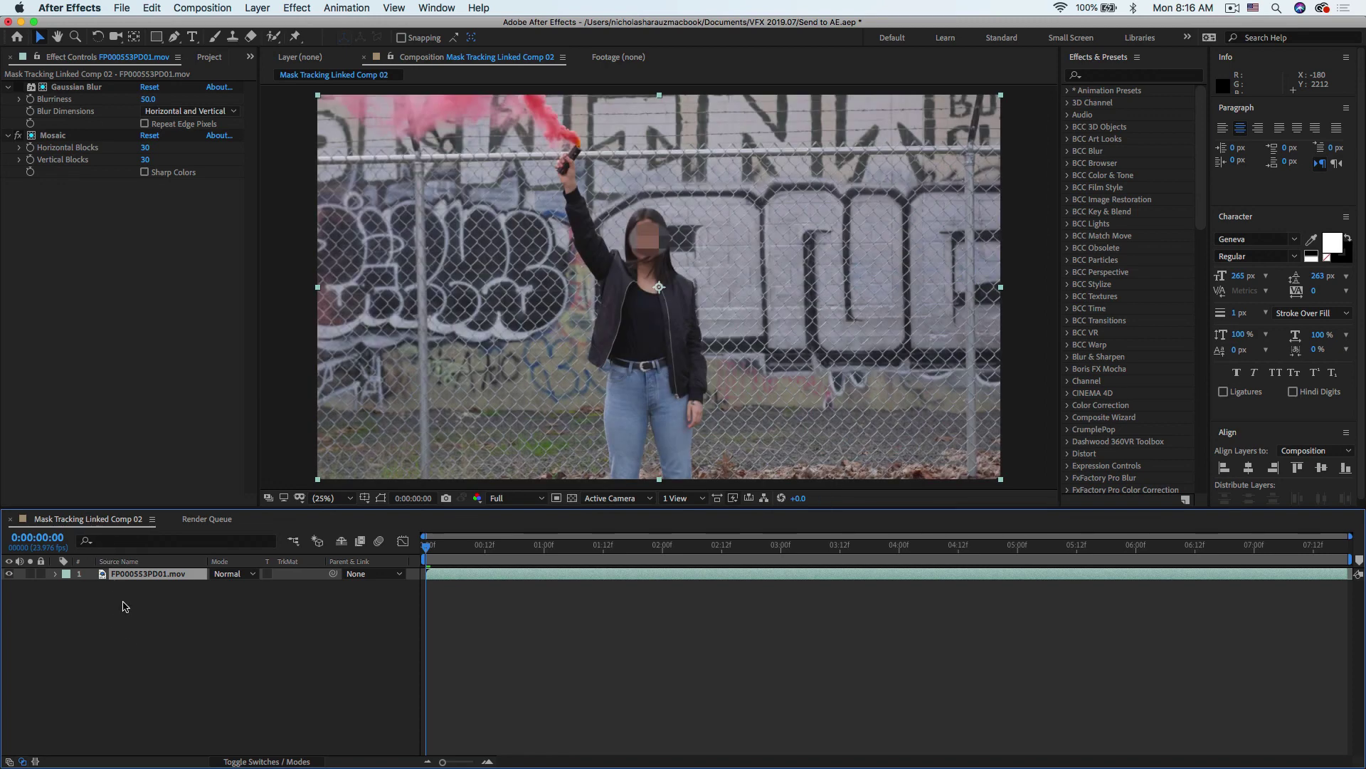
Turn off Mosaic, enable Gaussian Blur, and check the face at 0:00:01:18 and later frames.
{"action": "left_click_drag", "start_coordinate": [539, 545], "coordinate": [634, 545]}
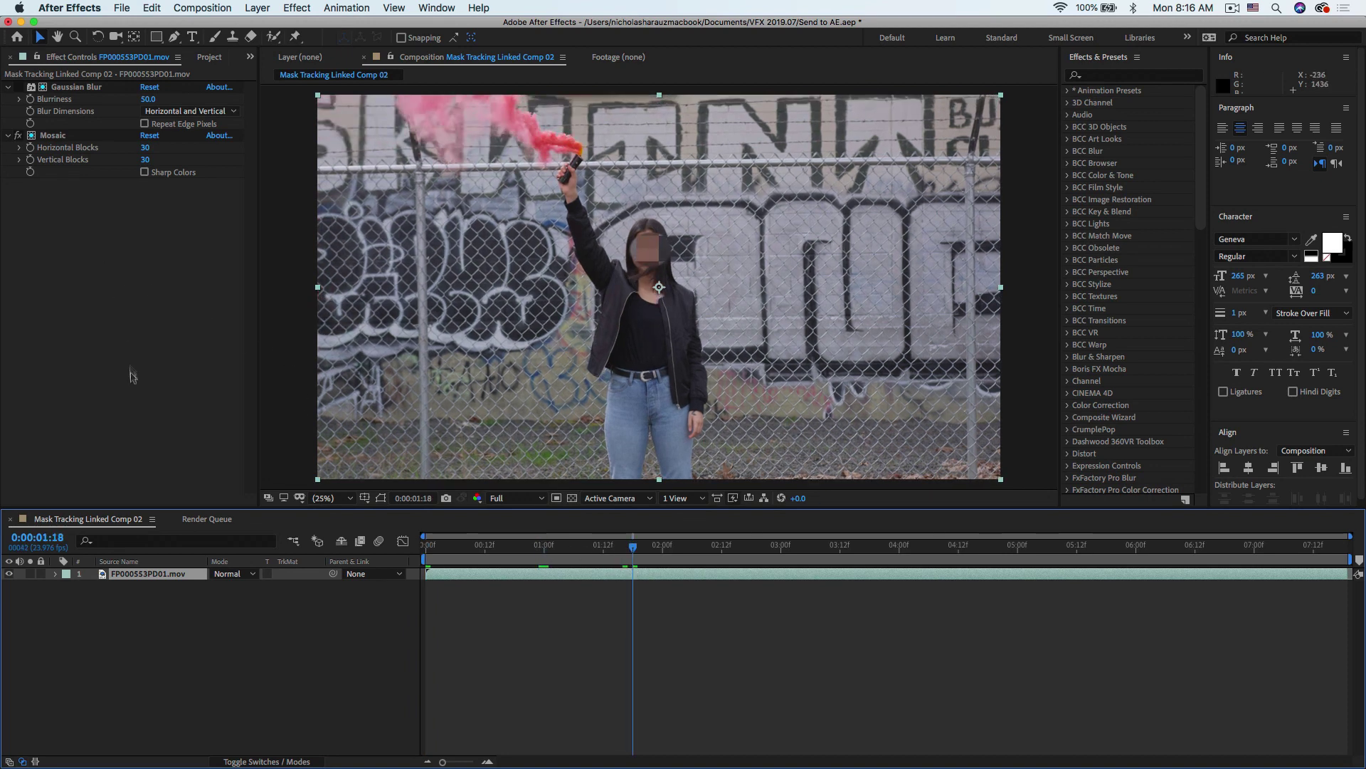
{"action": "left_click", "coordinate": [17, 136]}
{"action": "left_click", "coordinate": [17, 100]}
{"action": "left_click", "coordinate": [17, 88]}
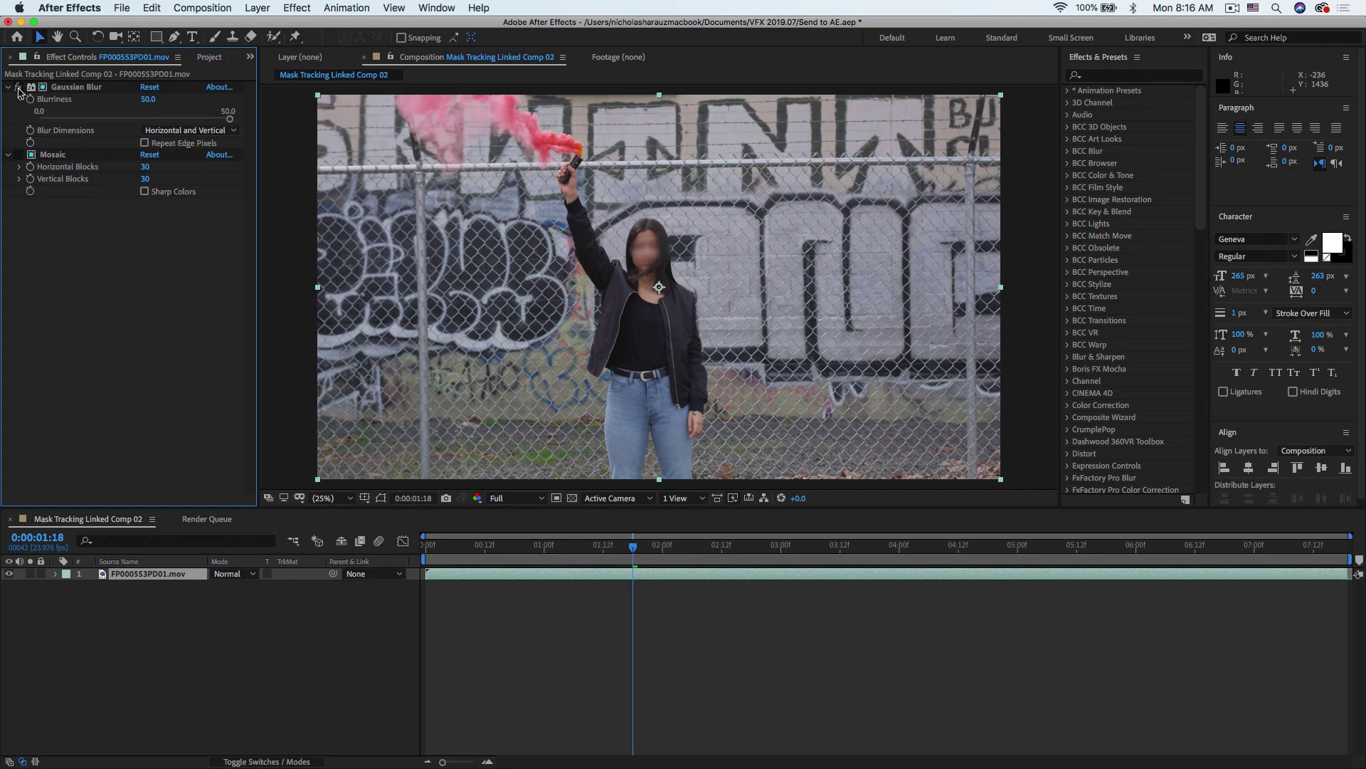
{"action": "left_click_drag", "start_coordinate": [726, 546], "coordinate": [860, 546]}
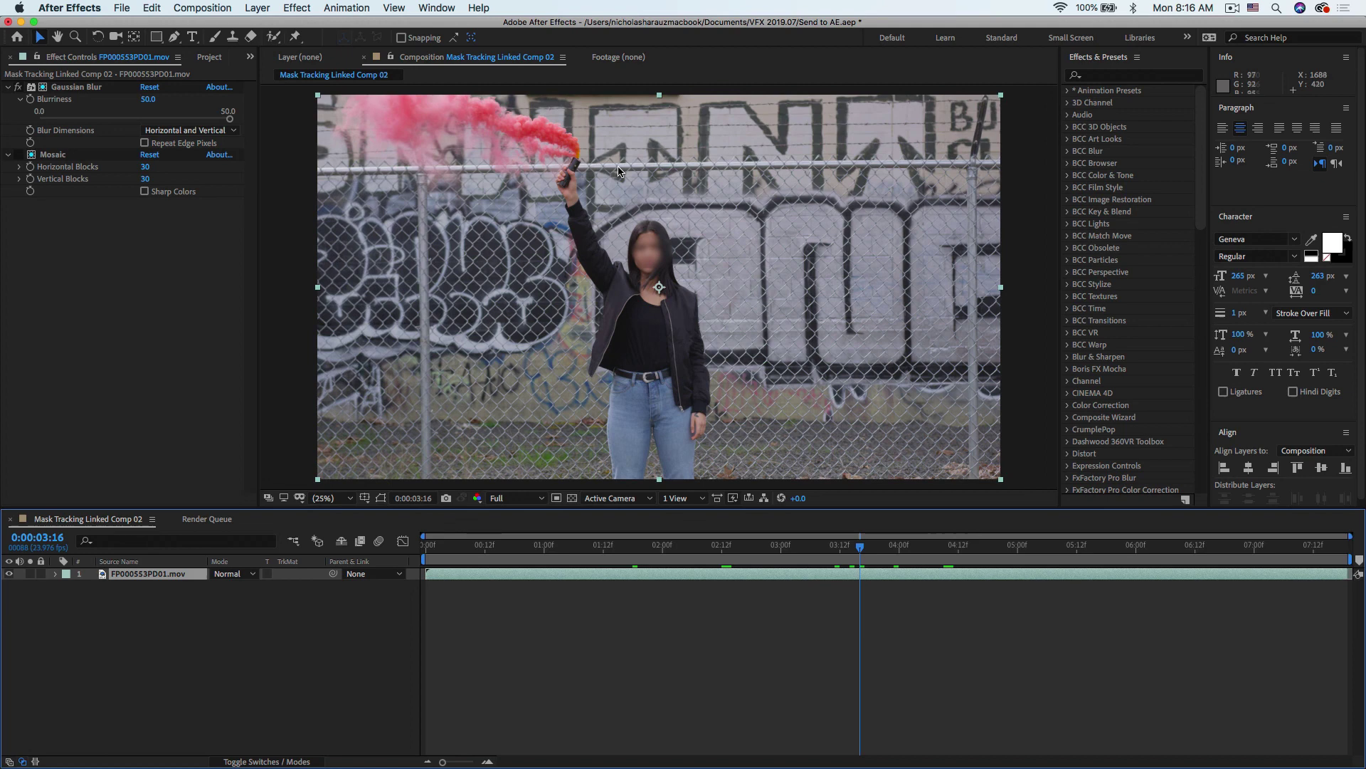